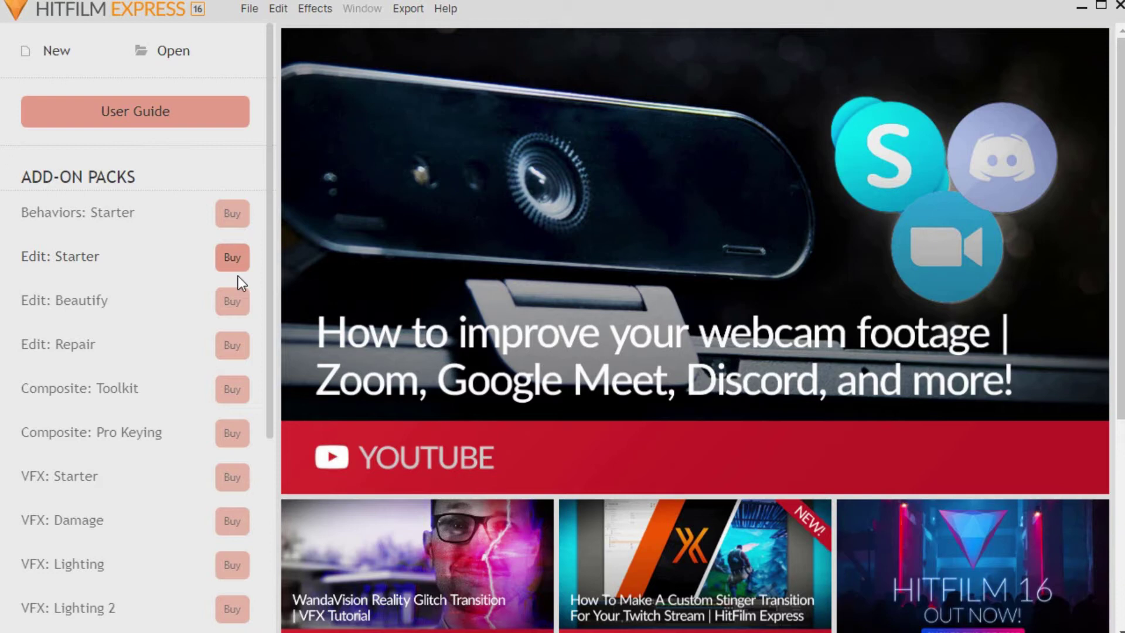
- Examine the video, tutorial and promotion tiles on the home screen
scroll(602, 354, "down", 1)
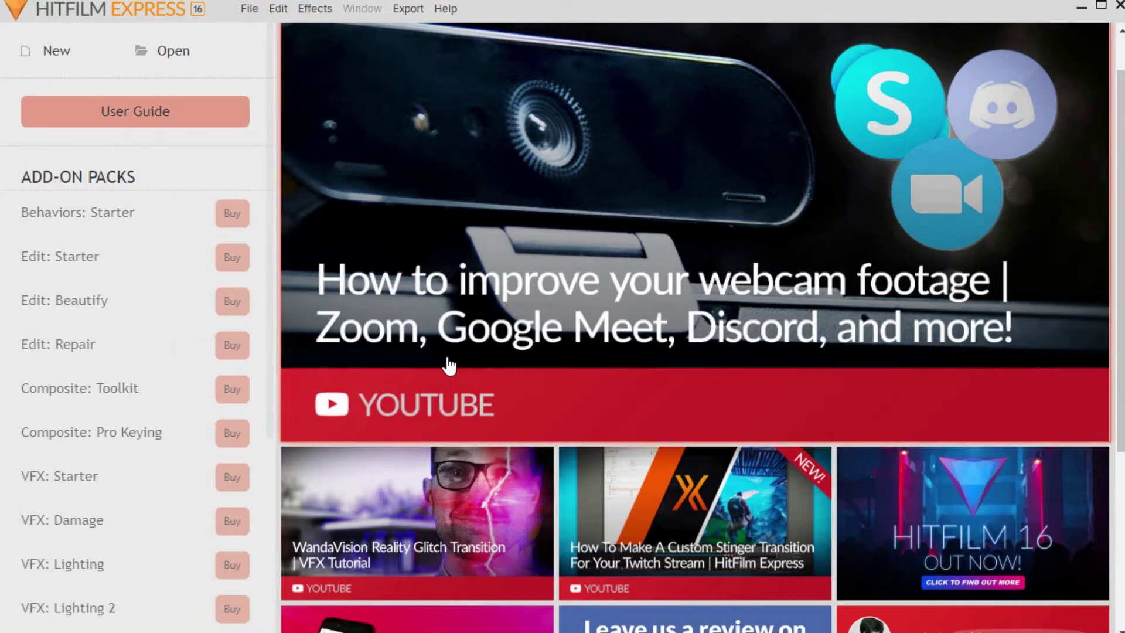
scroll(450, 366, "down", 5)
scroll(595, 422, "up", 2)
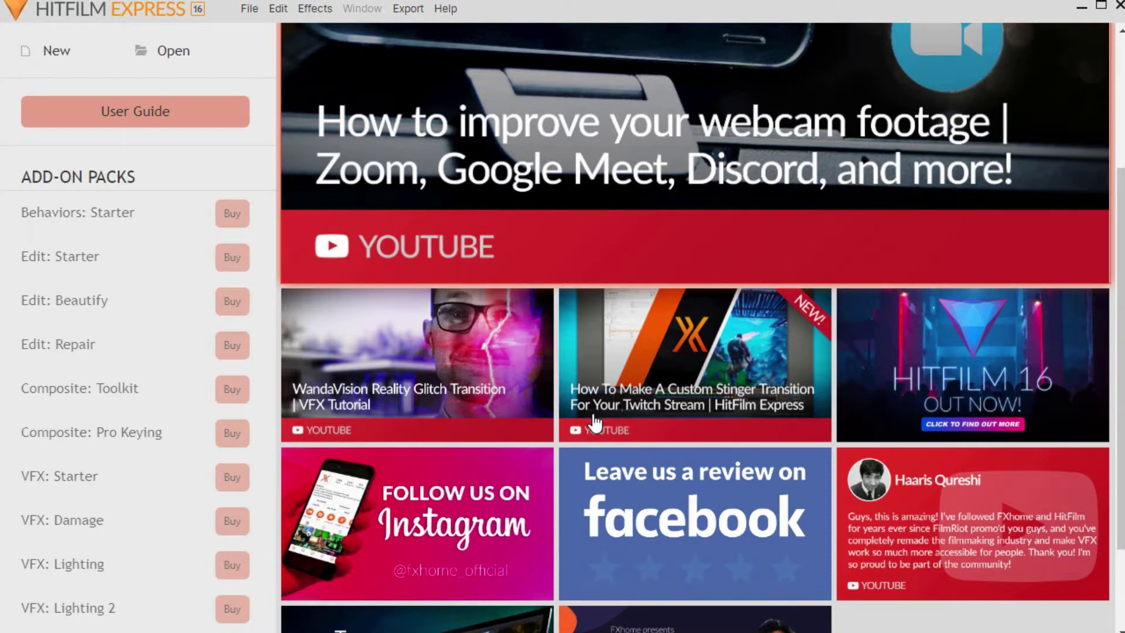
scroll(595, 422, "down", 1)
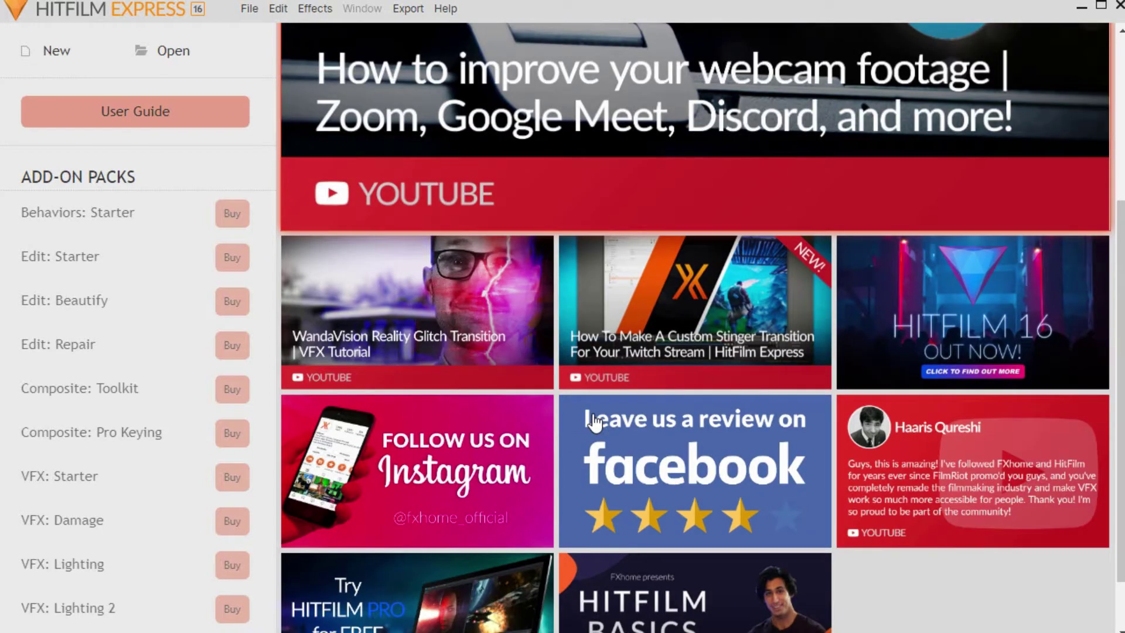
scroll(595, 422, "up", 1)
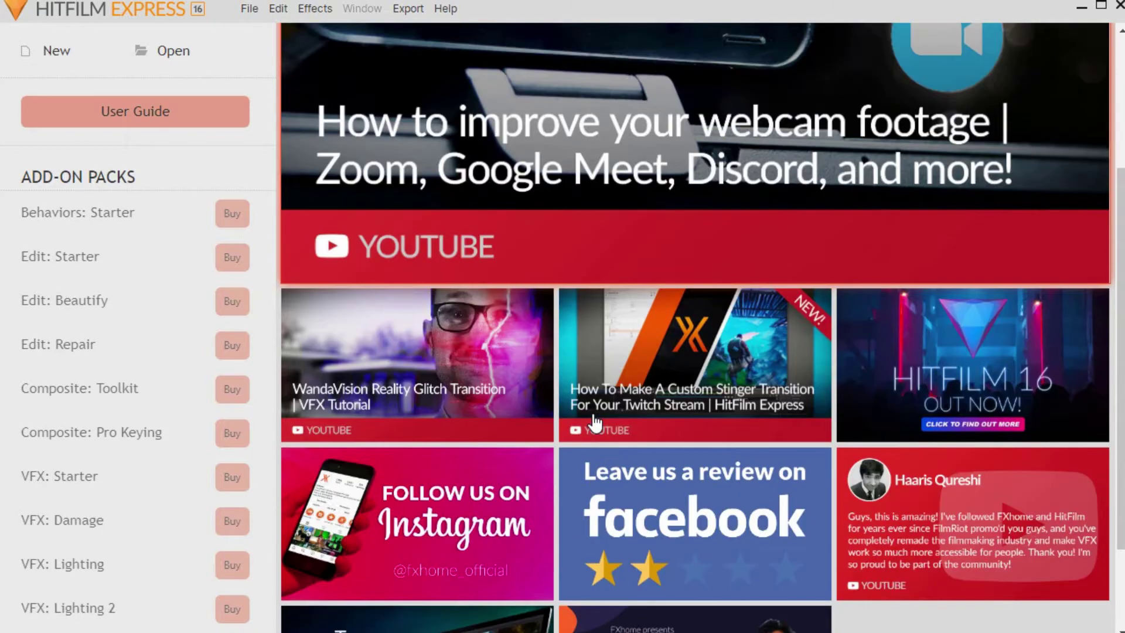
scroll(344, 165, "down", 1)
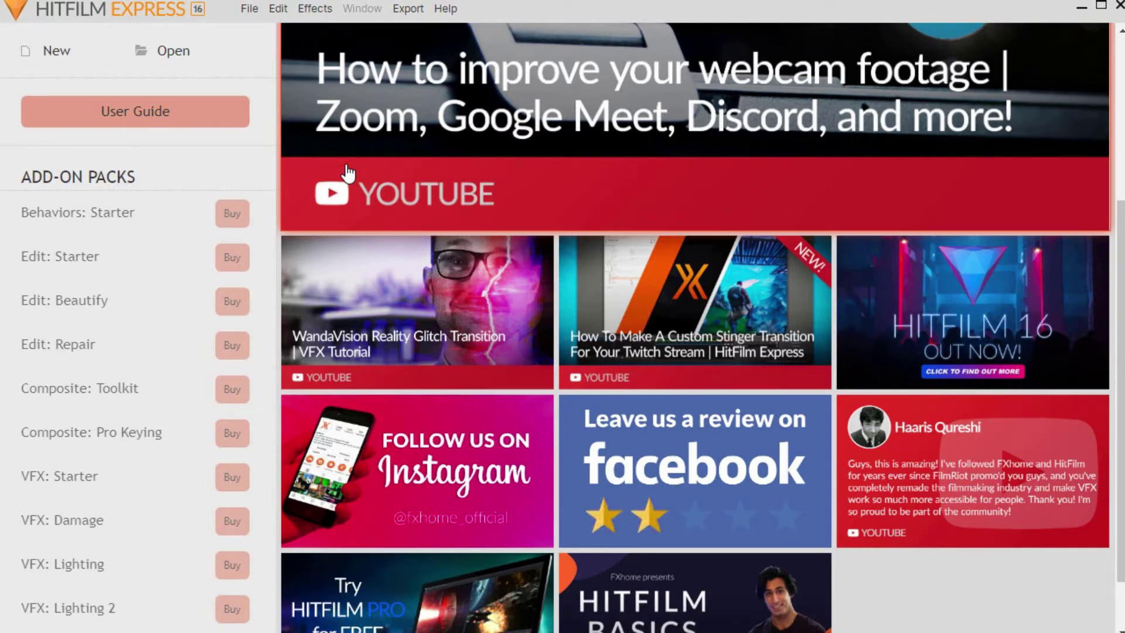
scroll(346, 171, "up", 2)
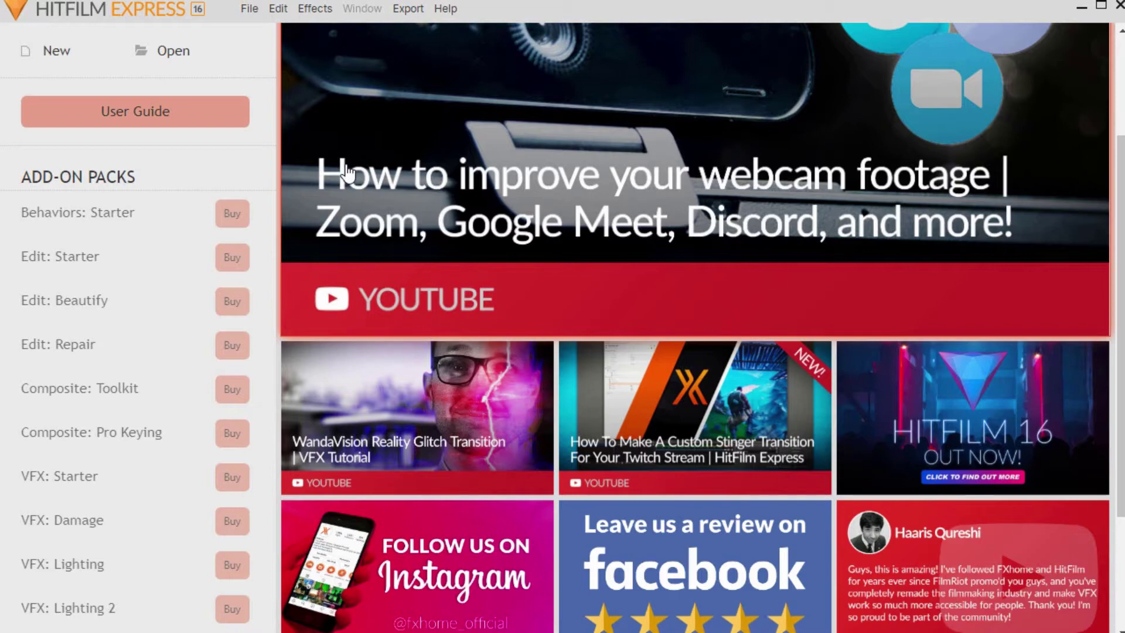
scroll(347, 174, "up", 3)
- Create a new project with the 1080p Full HD @ 30 fps template and show its viewer
left_click(253, 9)
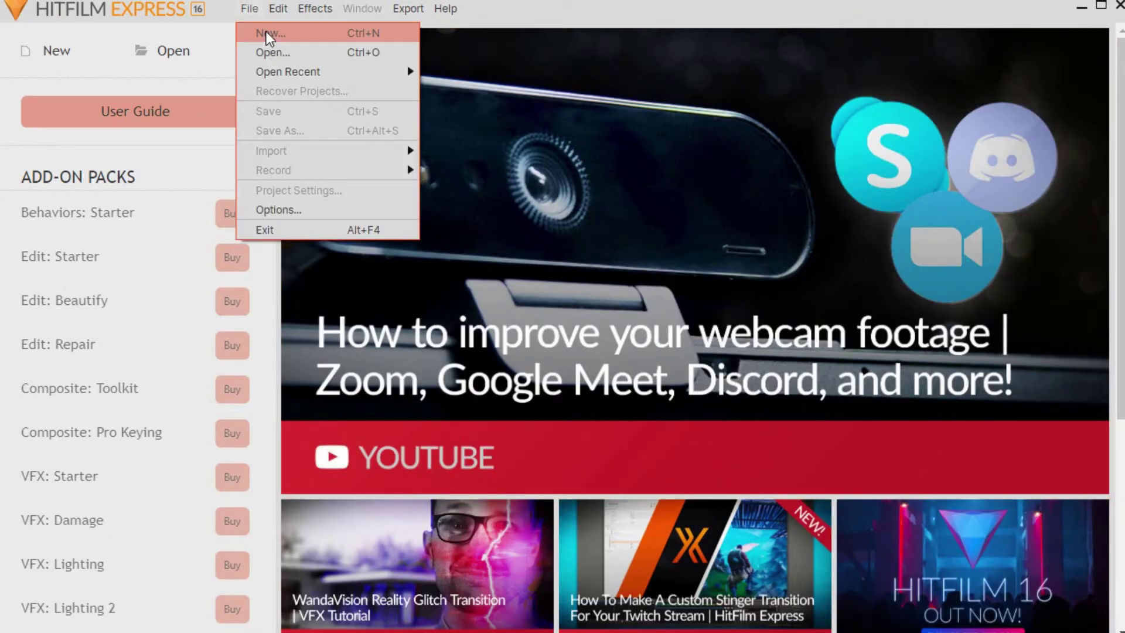
left_click(266, 33)
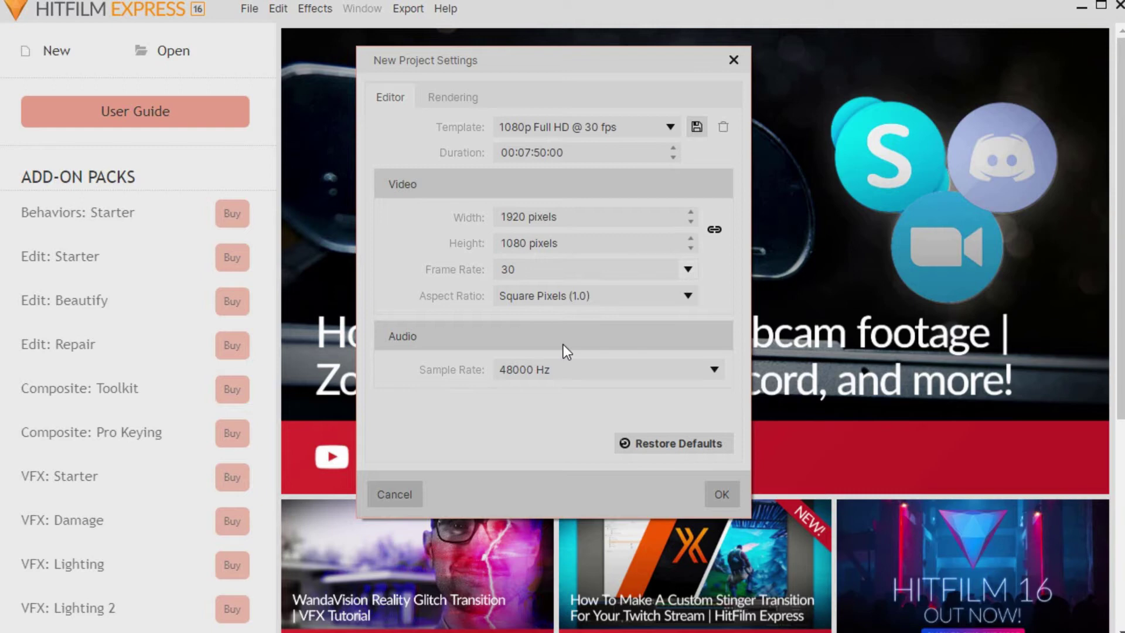
left_click(727, 495)
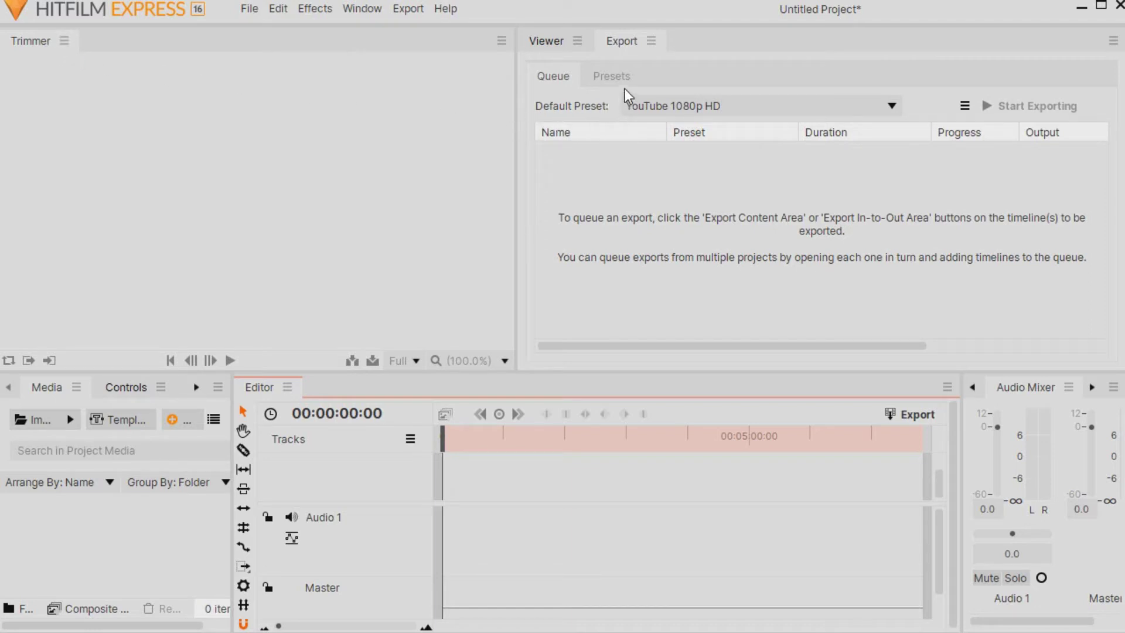
left_click(555, 40)
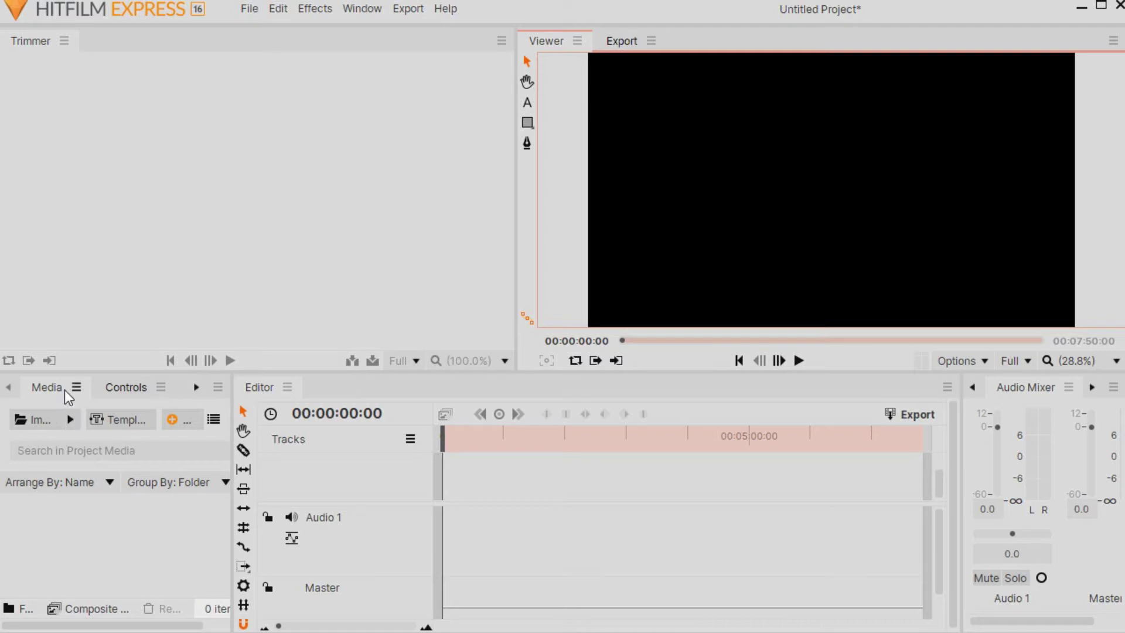
- Import the video "40 Razer Kraken Gaming Headphones With 7.1 Surround Sound Review And Mic Test.mp4" from the upload folder
left_click(75, 419)
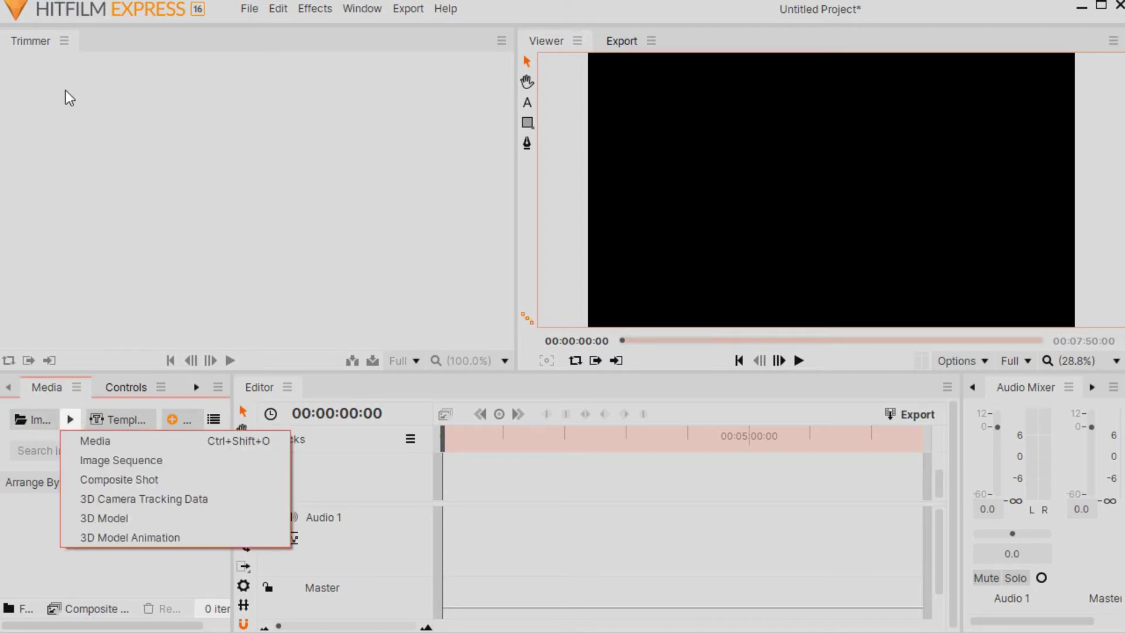
left_click(247, 10)
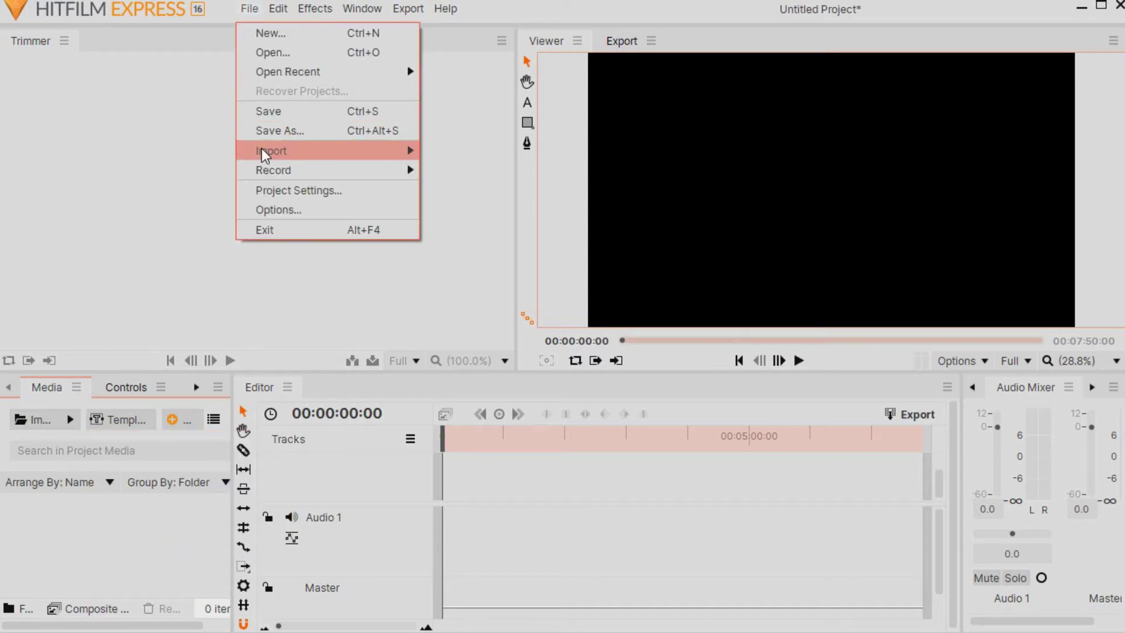
mouse_move(262, 152)
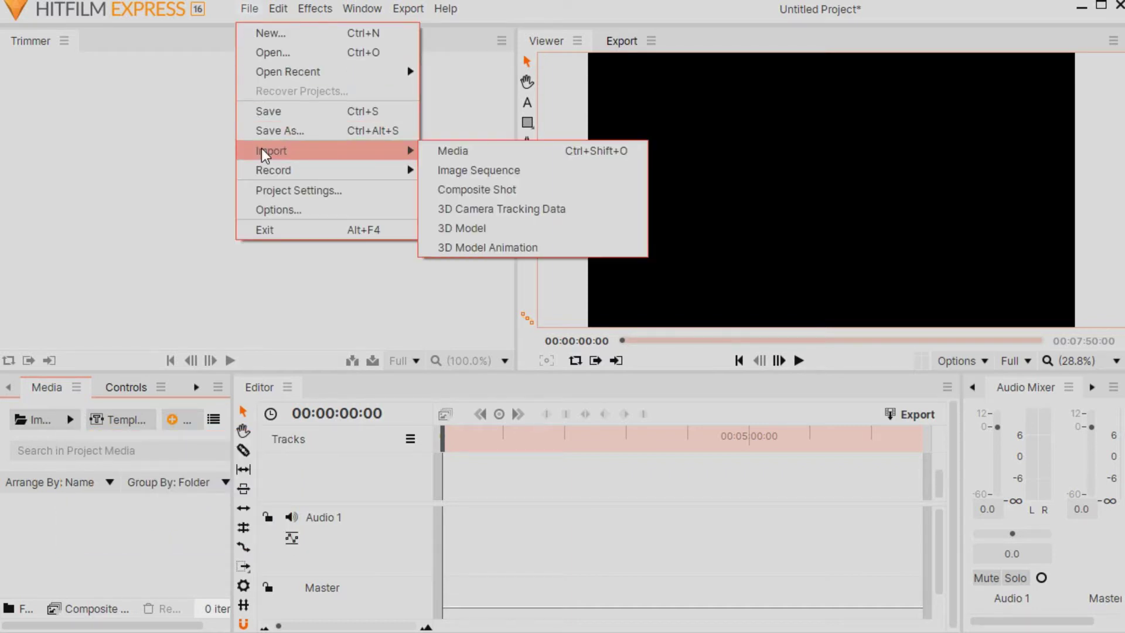
left_click(441, 152)
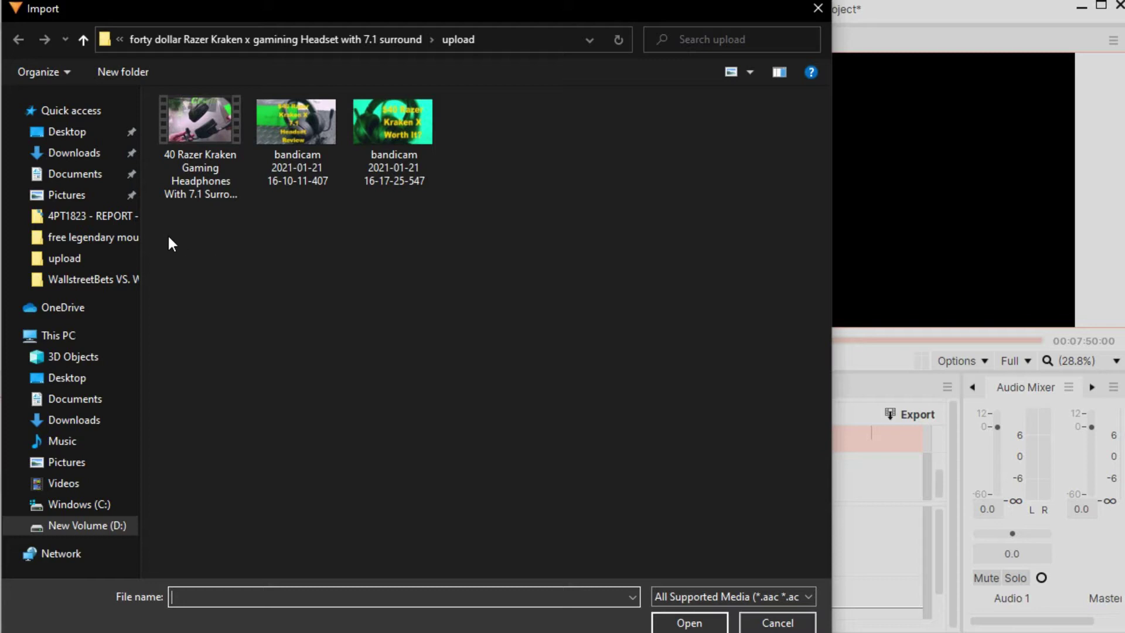
double_click(188, 152)
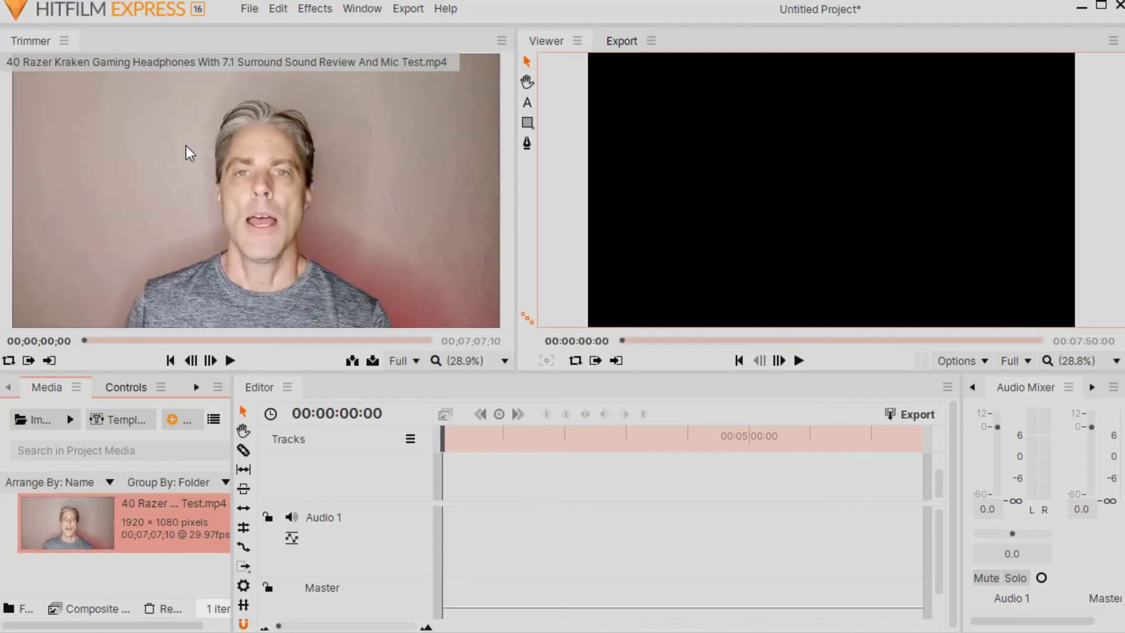
- Place the imported headphone review clip at the start of the timeline and change the Editor Sequence's settings to match it
left_click_drag(332, 159, 57, 84)
left_click_drag(36, 529, 447, 513)
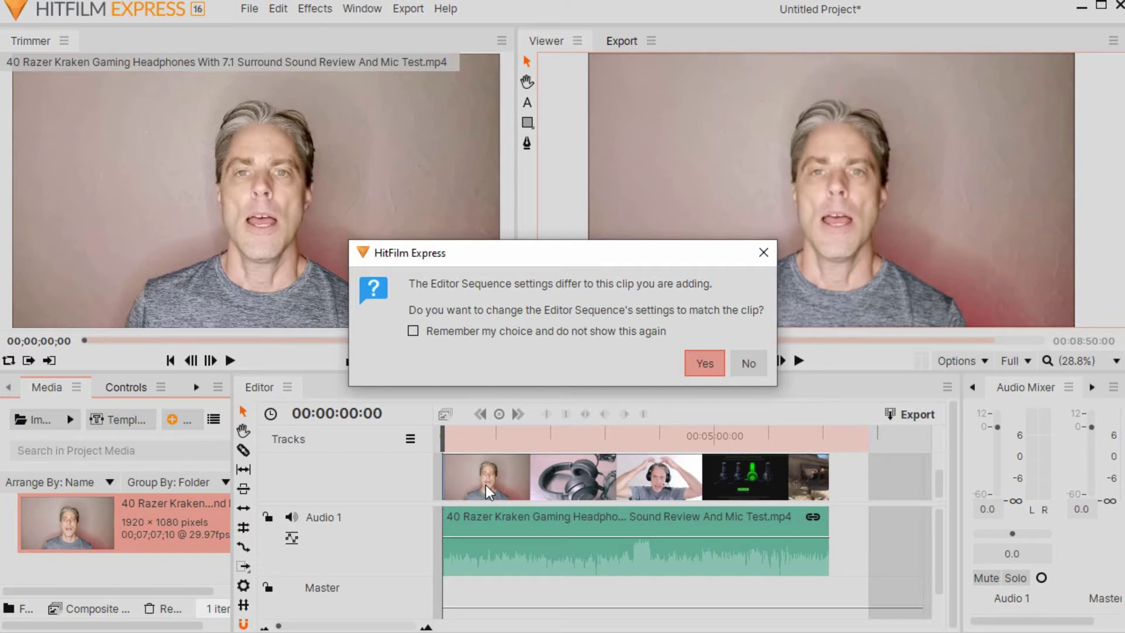
left_click(702, 364)
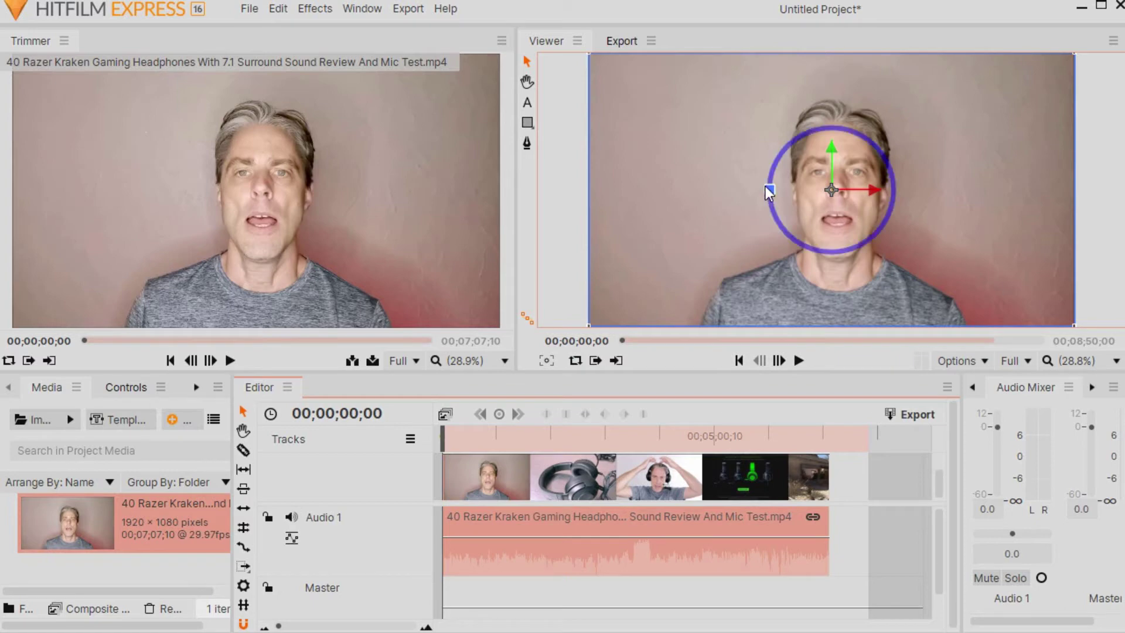
mouse_move(404, 76)
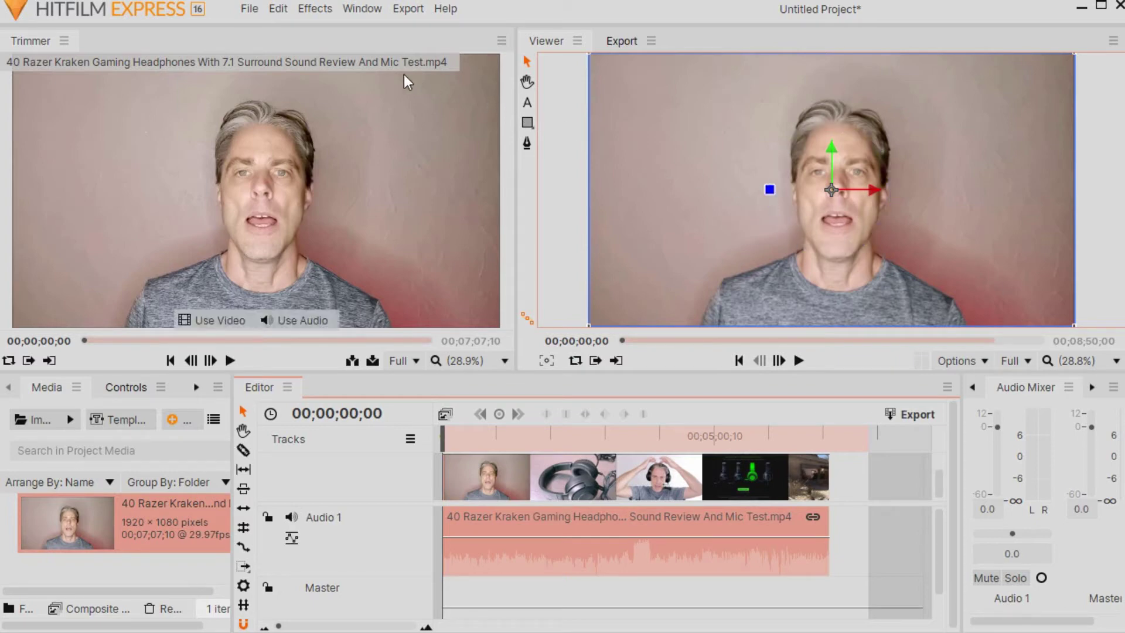
left_click(276, 14)
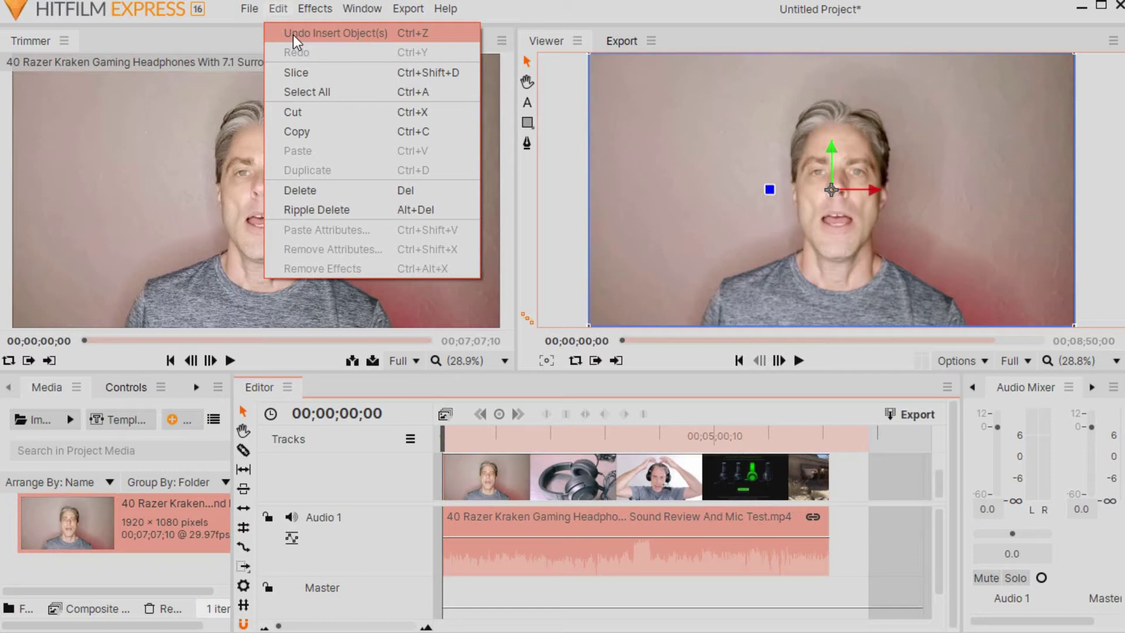
key("Escape")
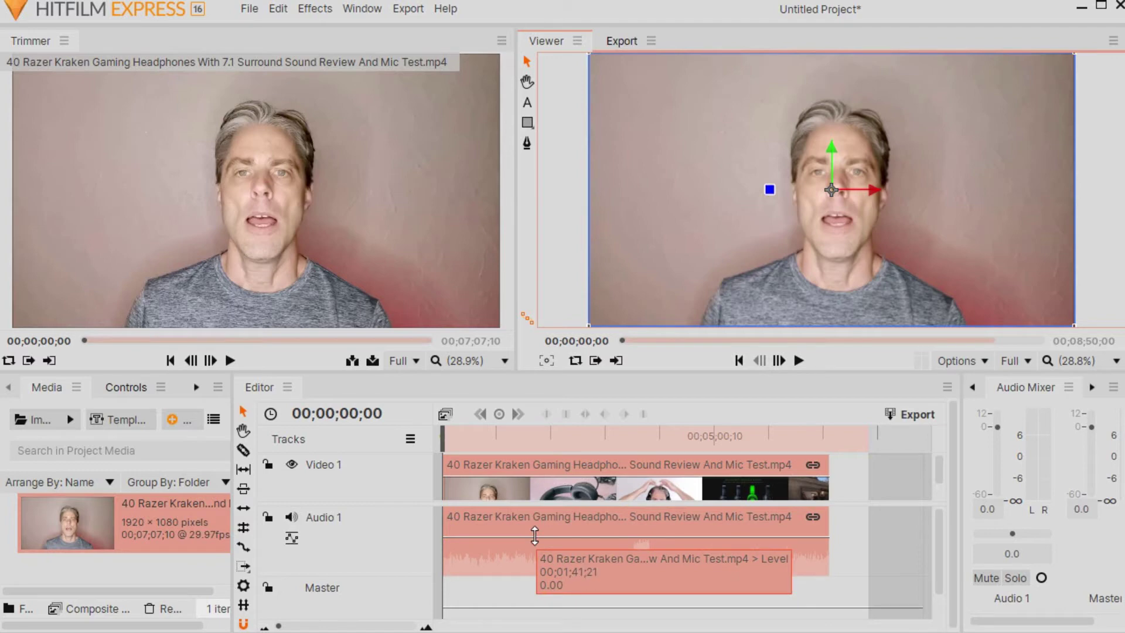
- Lower the audio level of the review clip on Audio 1 slightly below 0.00
left_click_drag(555, 536, 554, 537)
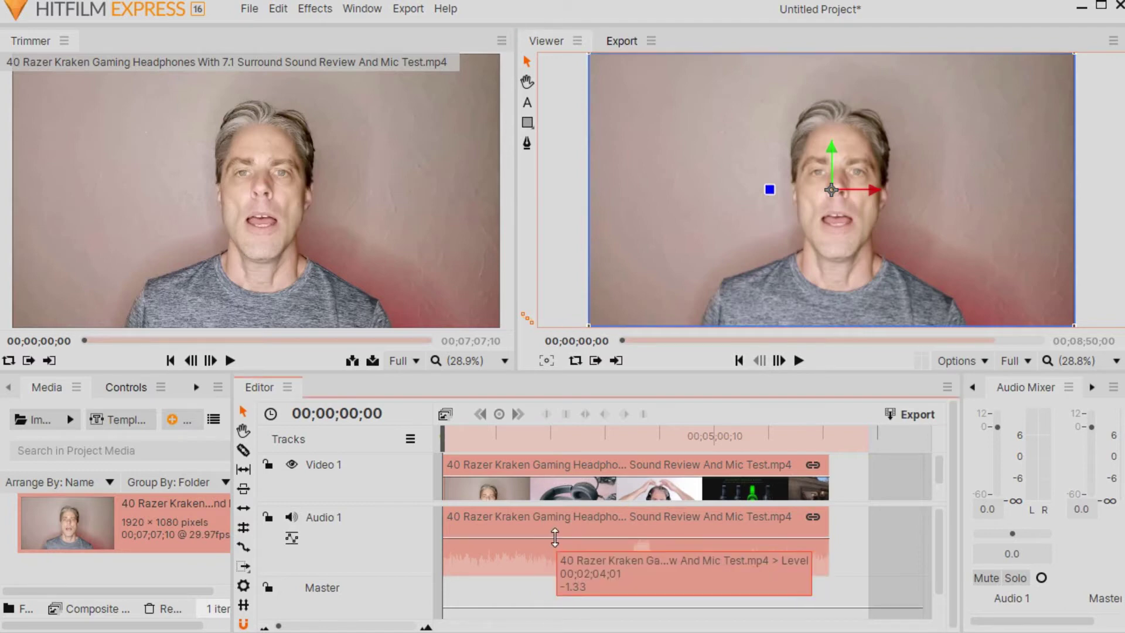
left_click_drag(554, 537, 557, 540)
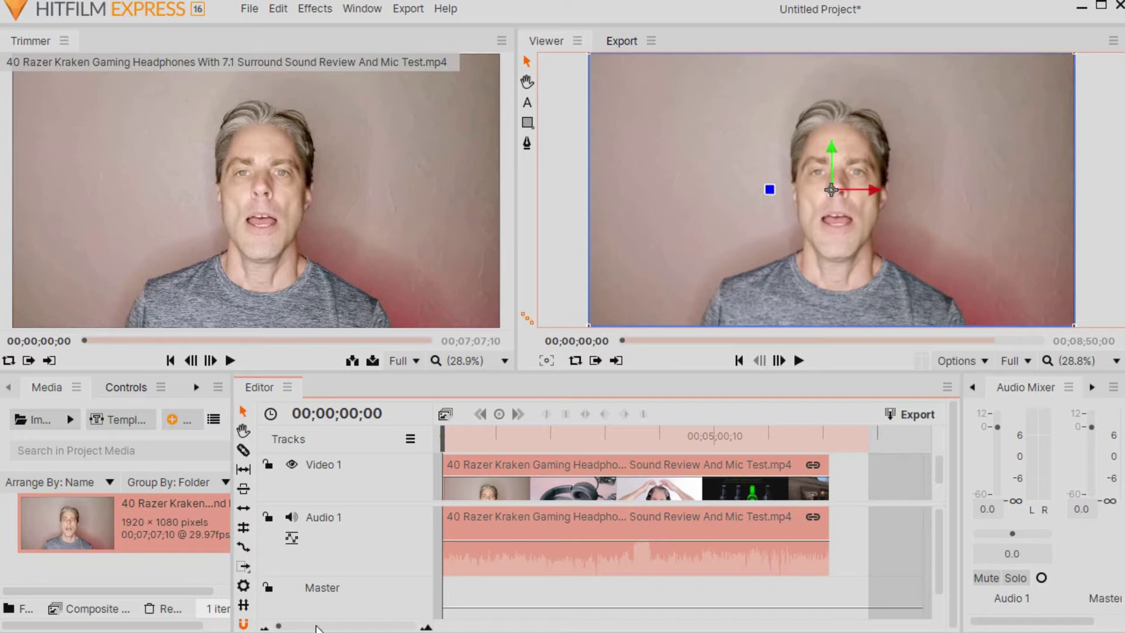
- Examine the clip's thumbnails and waveform at several timeline zoom levels, ending with a close view of its first seconds
left_click(426, 627)
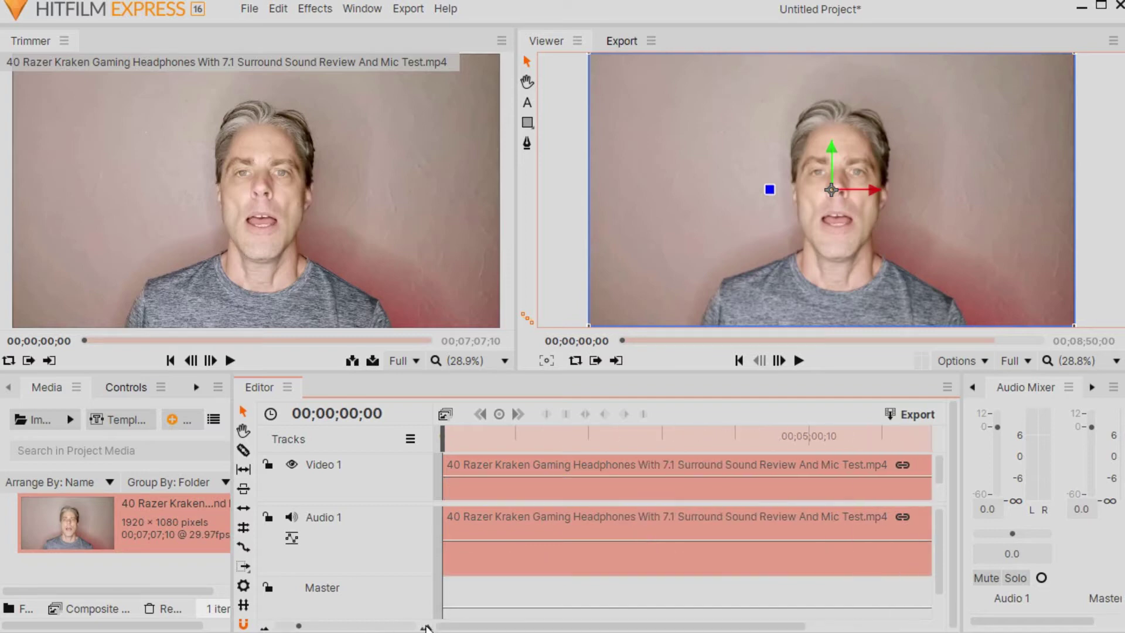
left_click(426, 627)
left_click(426, 627)
left_click(426, 627)
left_click(426, 627)
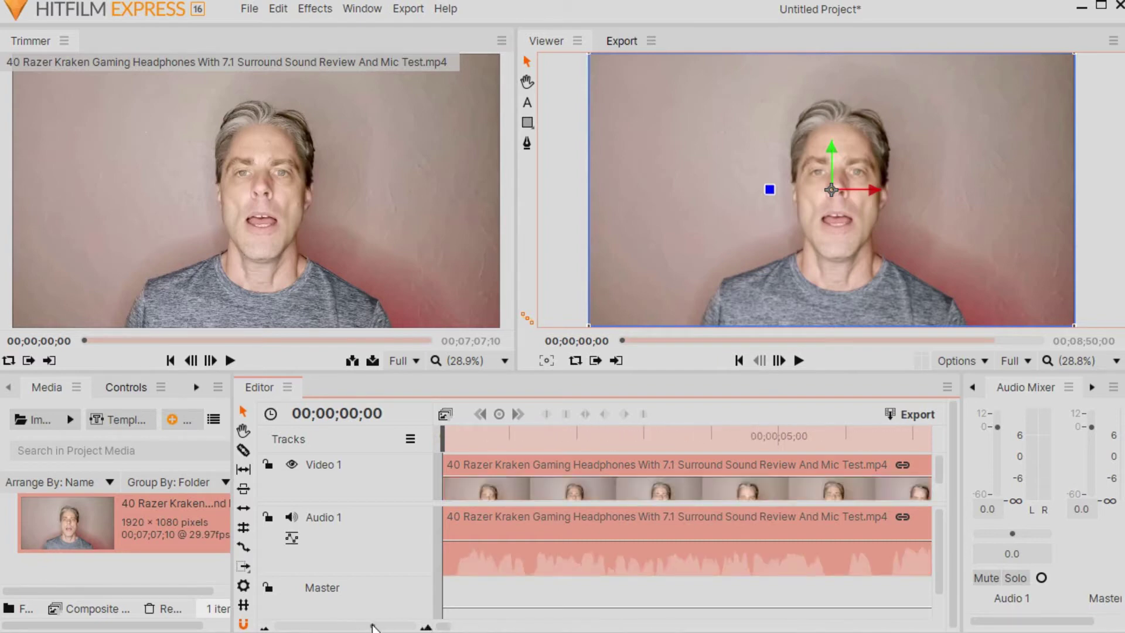
left_click_drag(373, 628, 333, 629)
key("backslash")
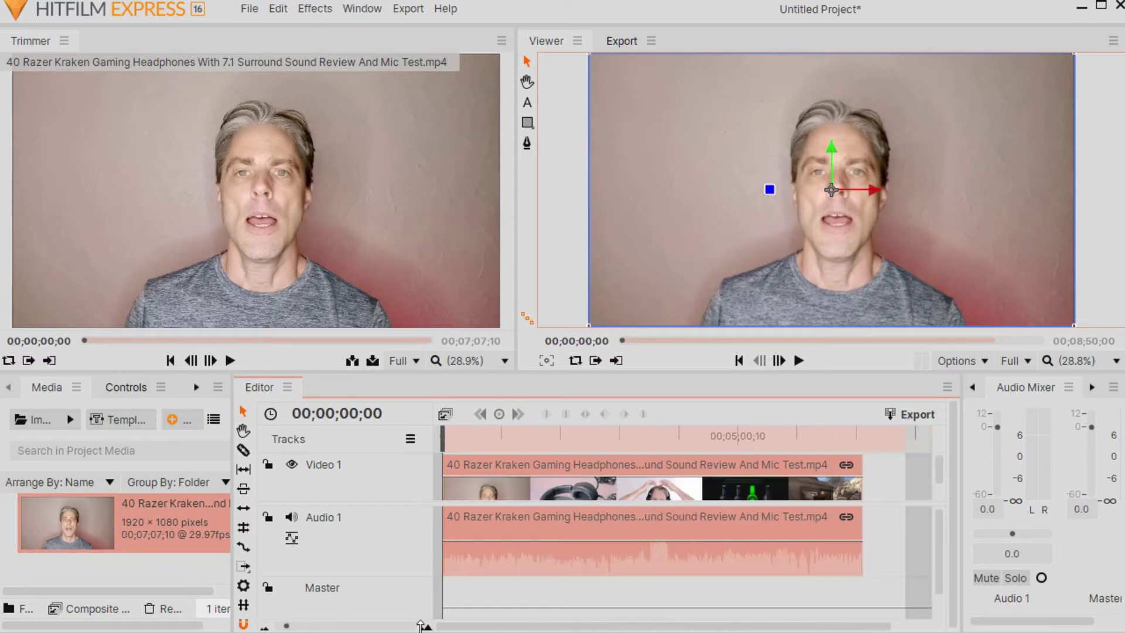
left_click(426, 628)
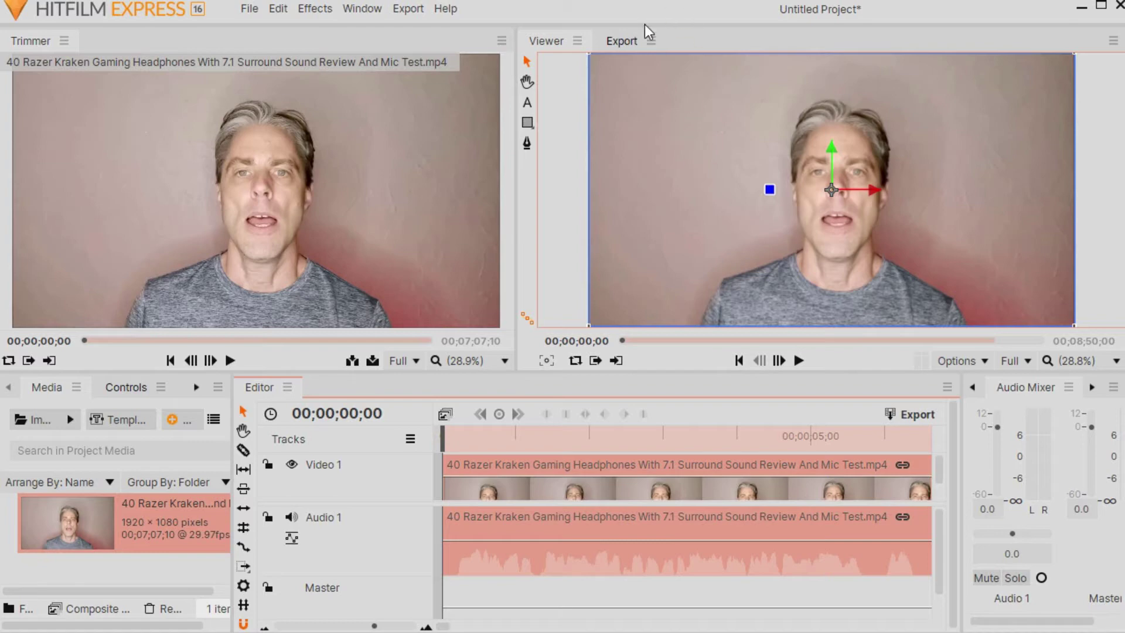
- Check the export queue, return to the viewer and play the opening seconds of the sequence
left_click(625, 43)
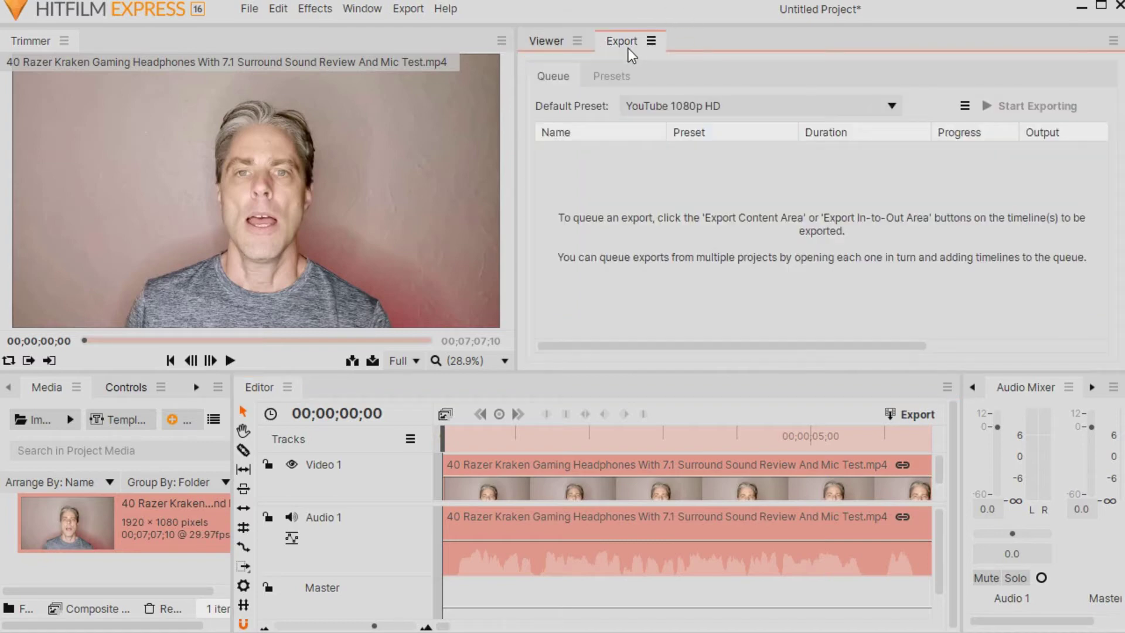
left_click(547, 43)
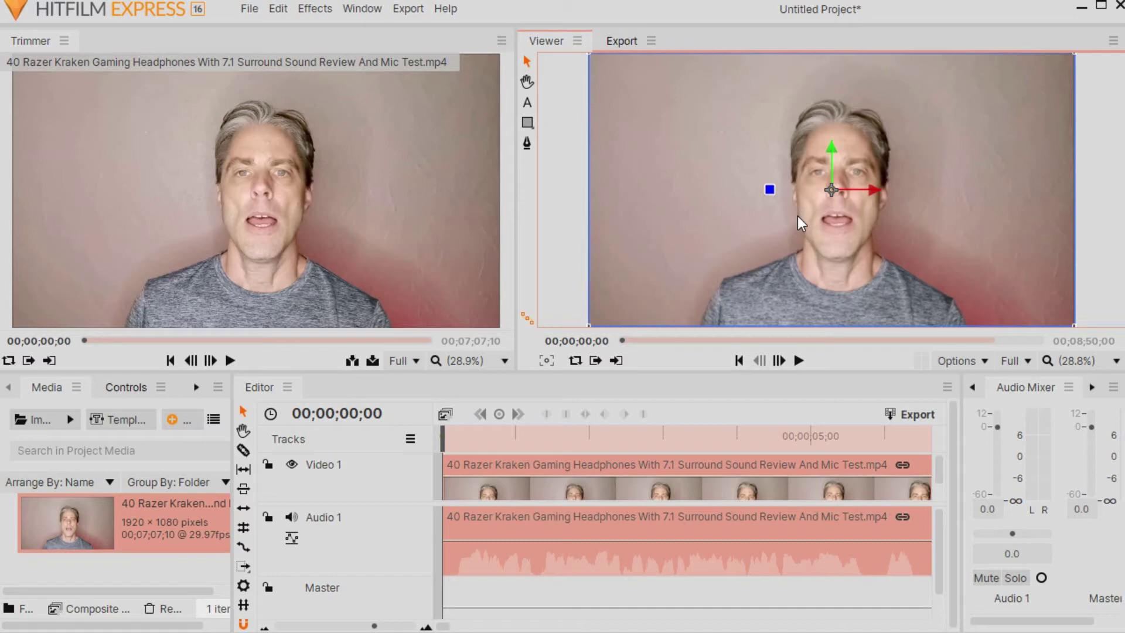
mouse_move(447, 86)
left_click(797, 359)
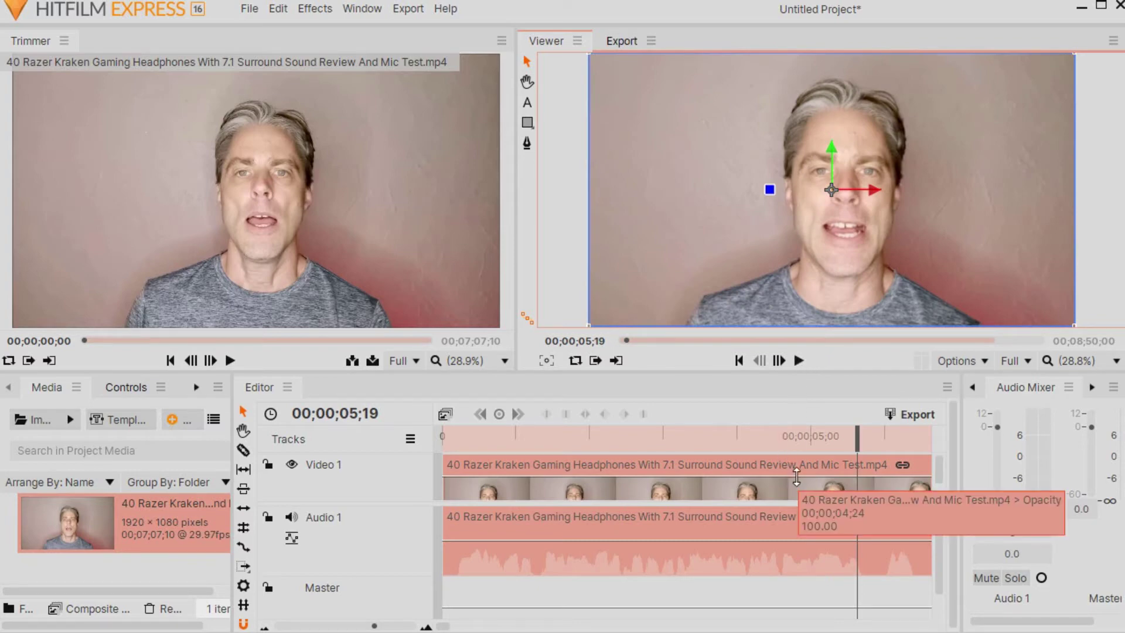
- Slice the clip and its audio at 00;00;29;13, where the talking-head shot blends into the green headset footage
scroll(797, 477, "up", 3)
mouse_move(682, 436)
left_mouse_down()
mouse_move(931, 447)
mouse_move(665, 458)
mouse_move(741, 465)
left_mouse_up()
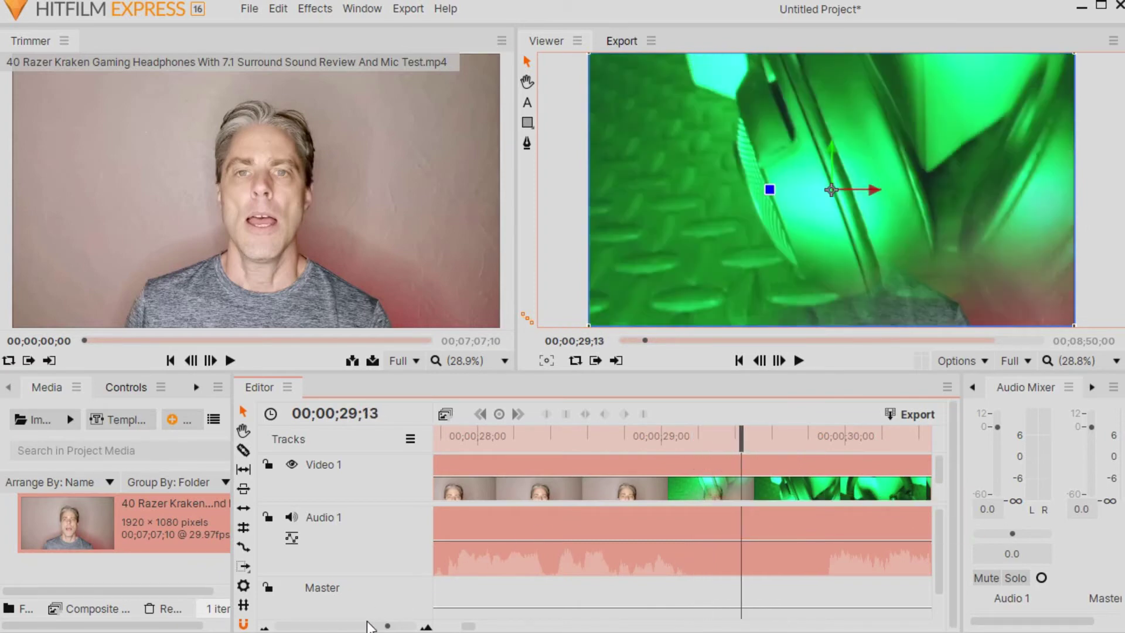
left_click(264, 627)
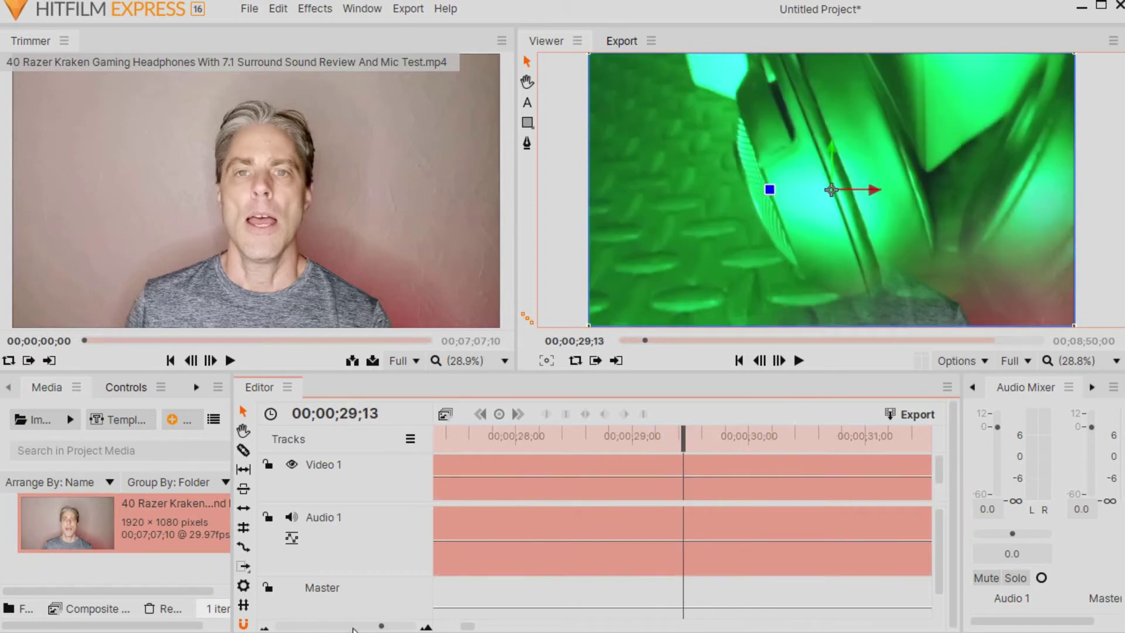
left_click(426, 626)
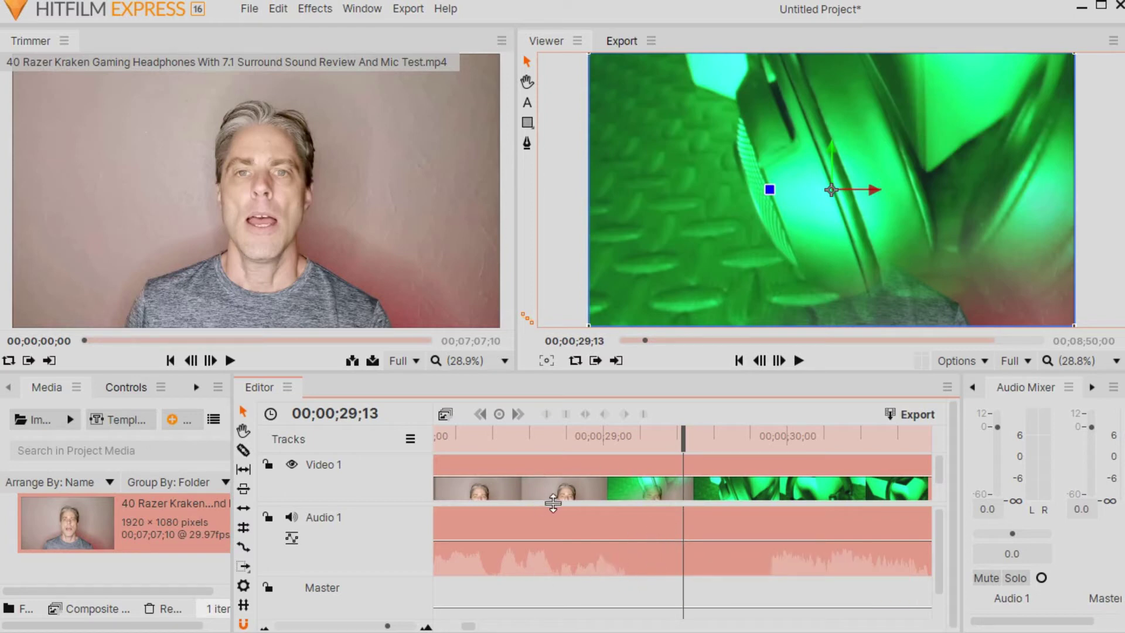
left_click(244, 451)
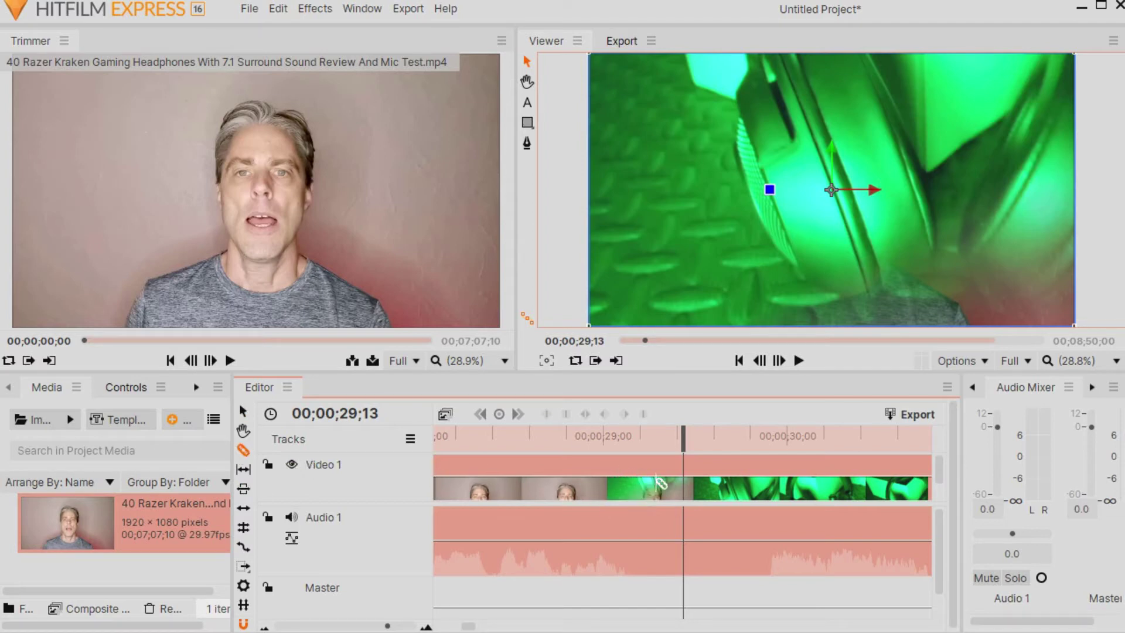
left_click(685, 485)
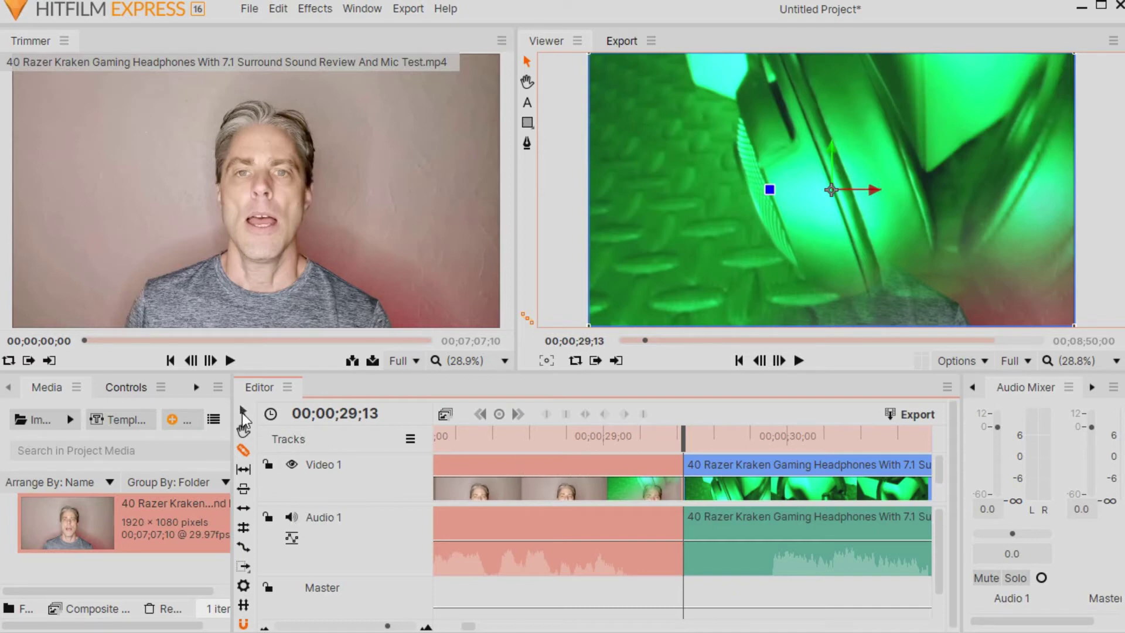
- Ripple delete the talking-head section before the cut at 00;00;29;13, together with its audio
left_click(242, 413)
right_click(536, 498)
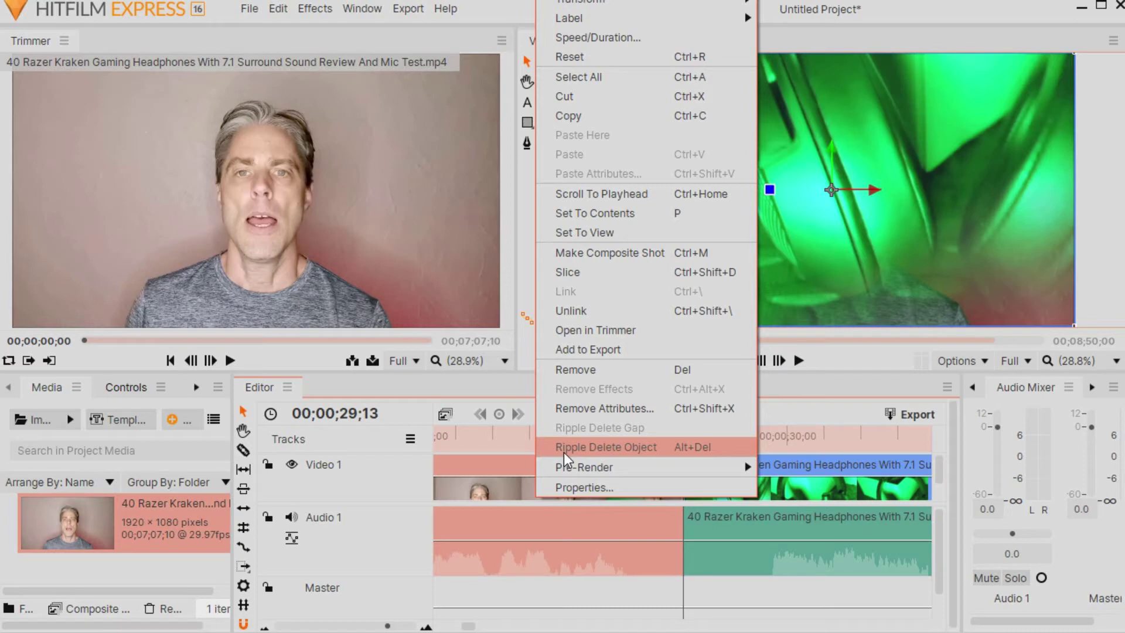
left_click(600, 448)
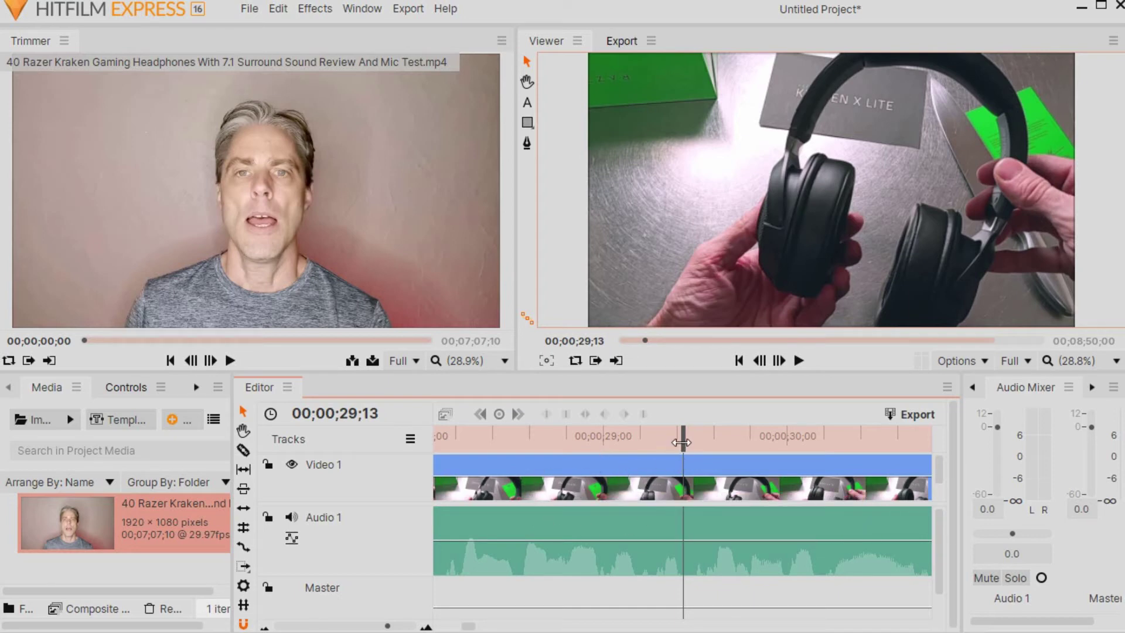
- View the full length of the remaining clip on the timeline and return the playhead to the start
left_click(265, 627)
left_click(265, 628)
left_click(265, 627)
left_click(265, 627)
left_click(265, 627)
left_click(264, 627)
left_click(265, 627)
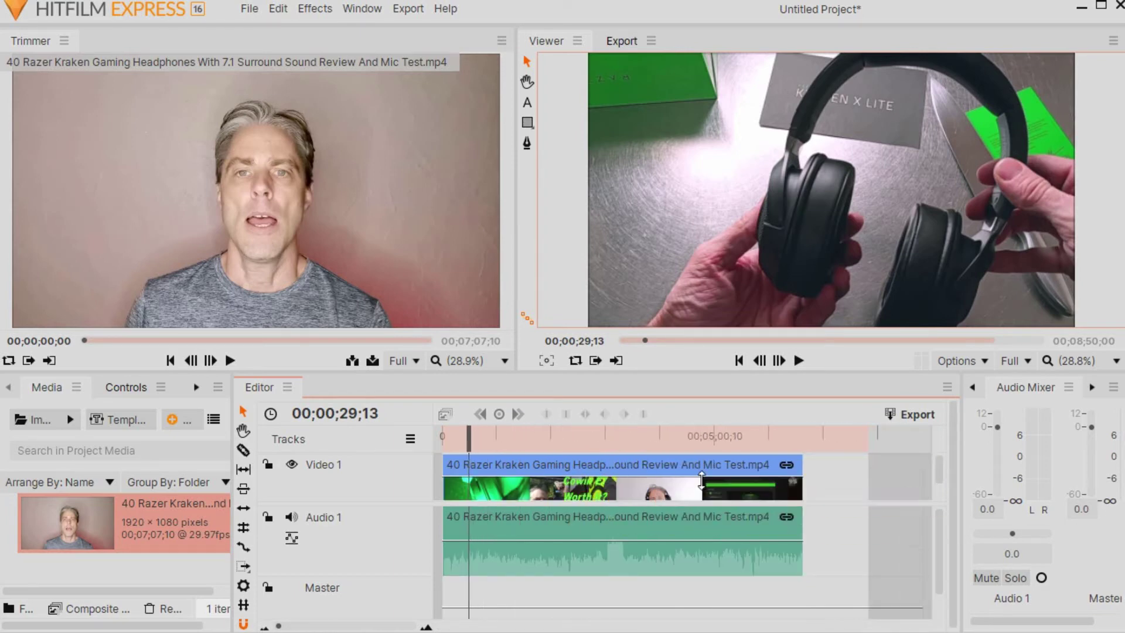
left_click_drag(468, 438, 442, 438)
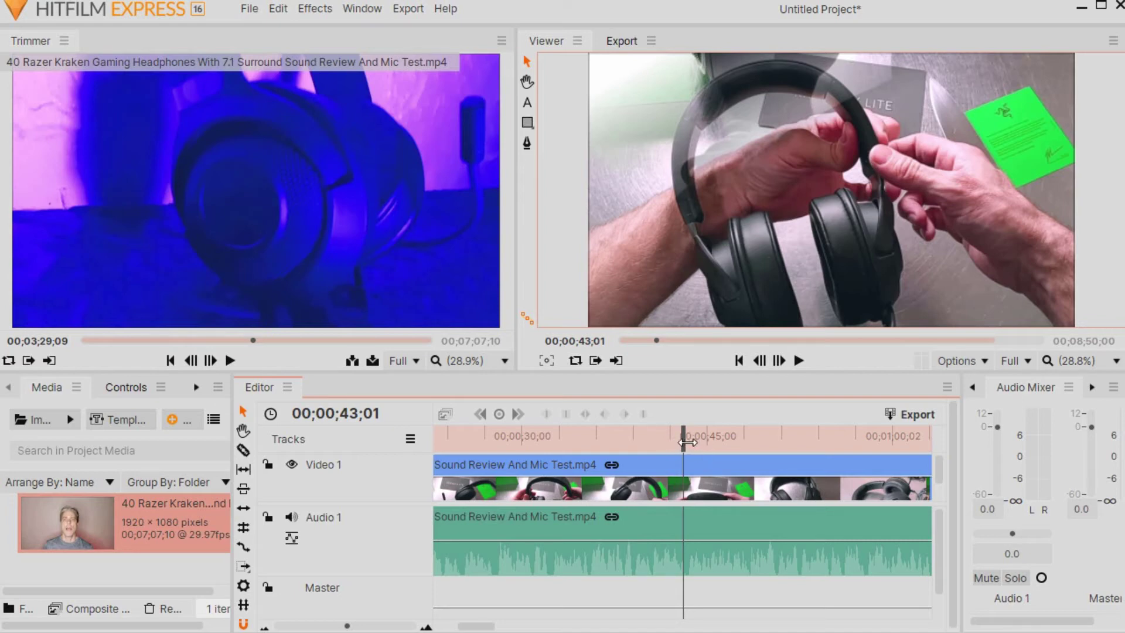
- Scrub through the headphone footage, jump the playhead to 00;01;43;10, and scrub back to 00;00;51;06
left_click_drag(687, 443, 730, 444)
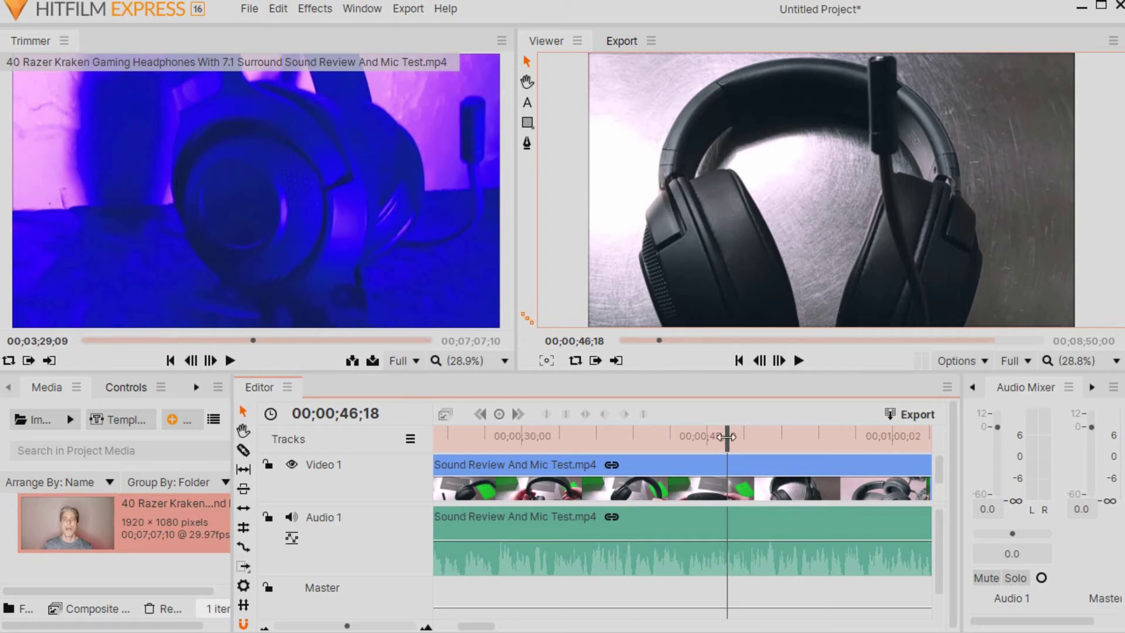
left_click_drag(726, 437, 687, 446)
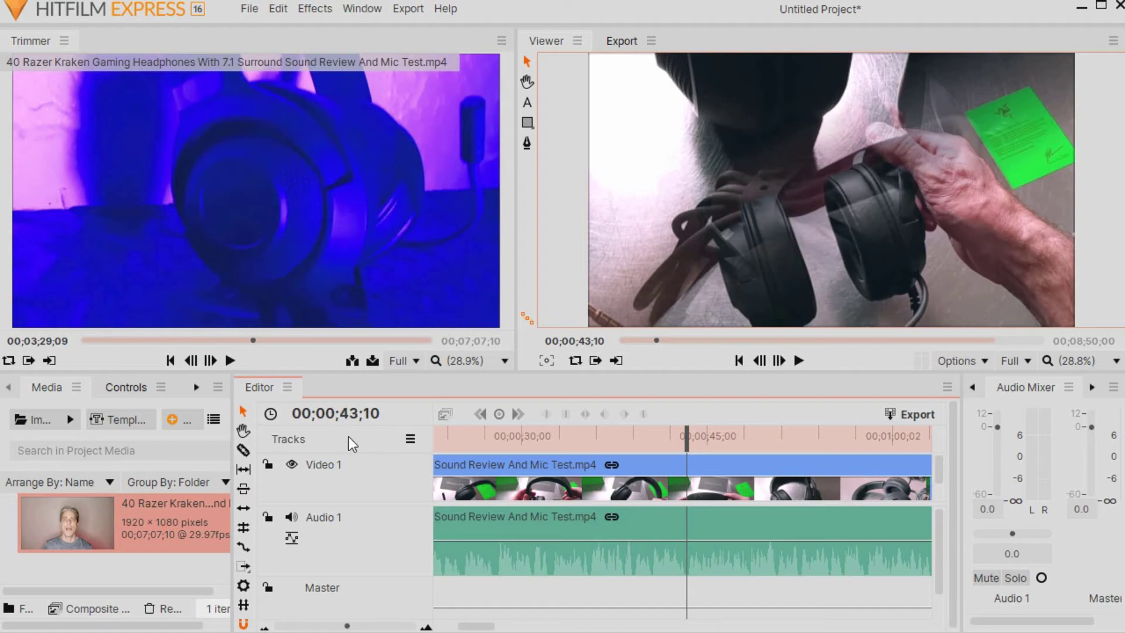
left_click(330, 414)
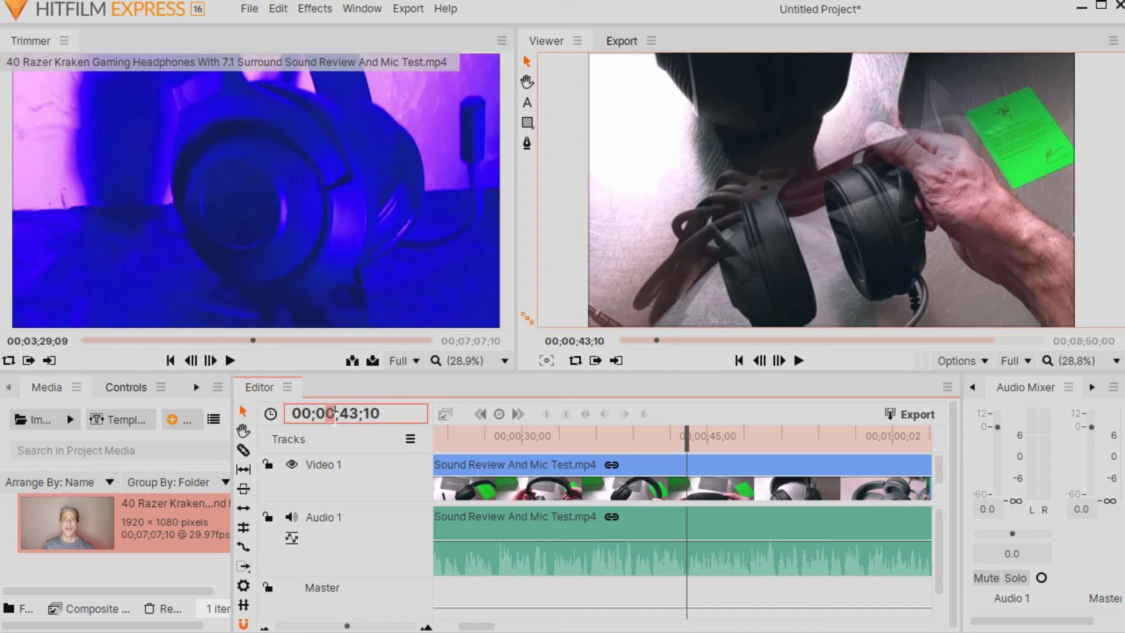
type("1")
key("Return")
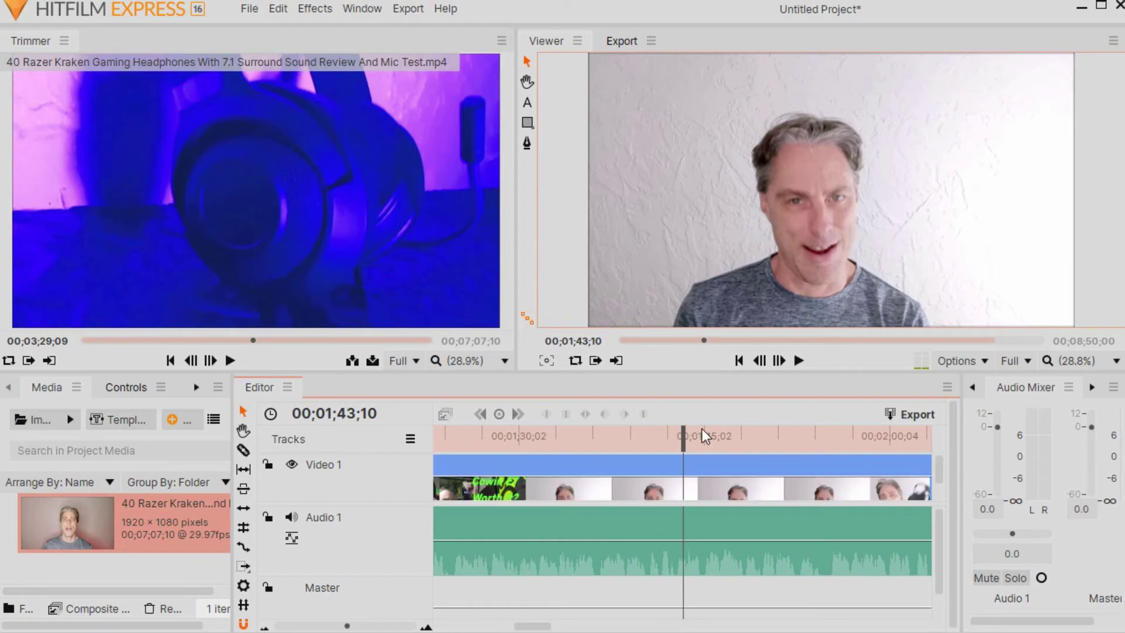
left_click_drag(685, 435, 597, 451)
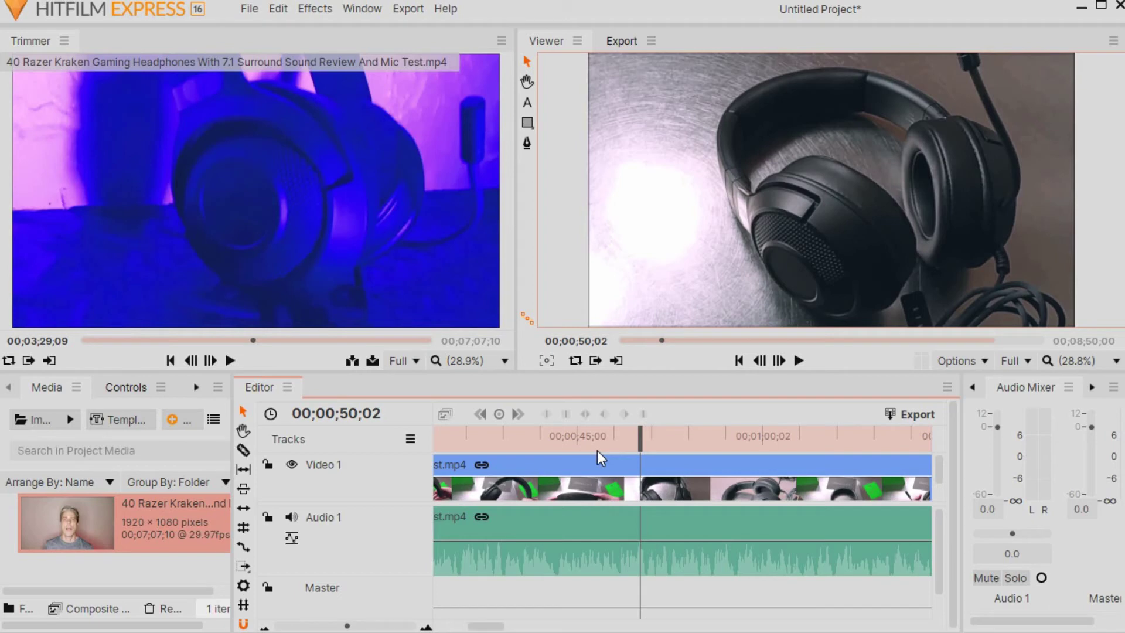
mouse_move(639, 438)
left_mouse_down()
mouse_move(669, 438)
mouse_move(654, 438)
left_mouse_up()
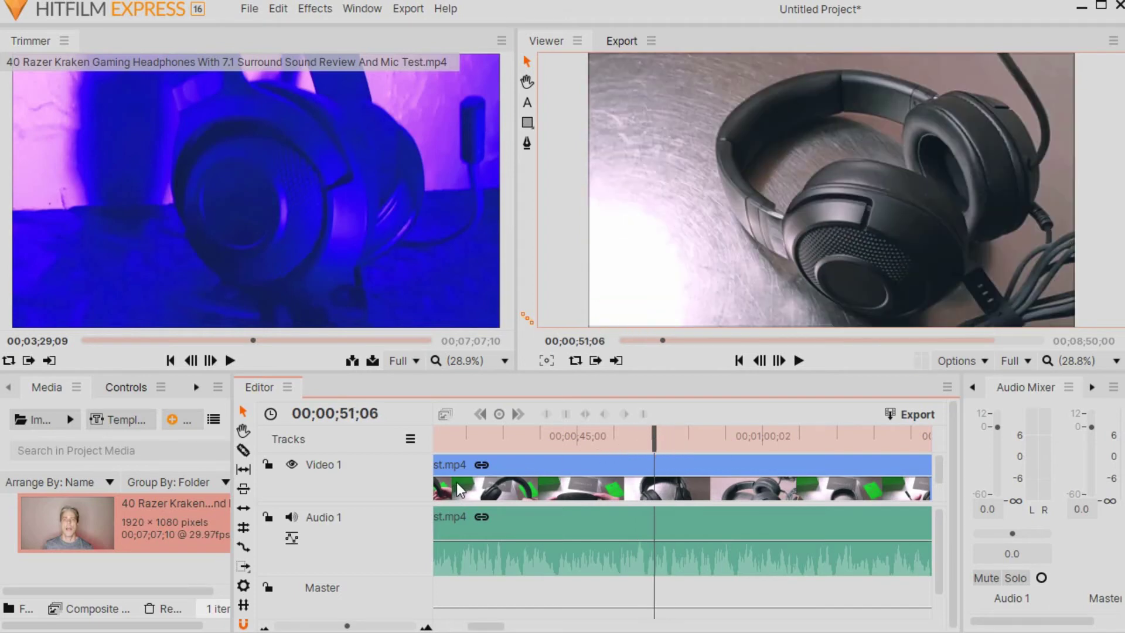
- Return the playhead to the start of the sequence and play about the first ten seconds
left_click(265, 626)
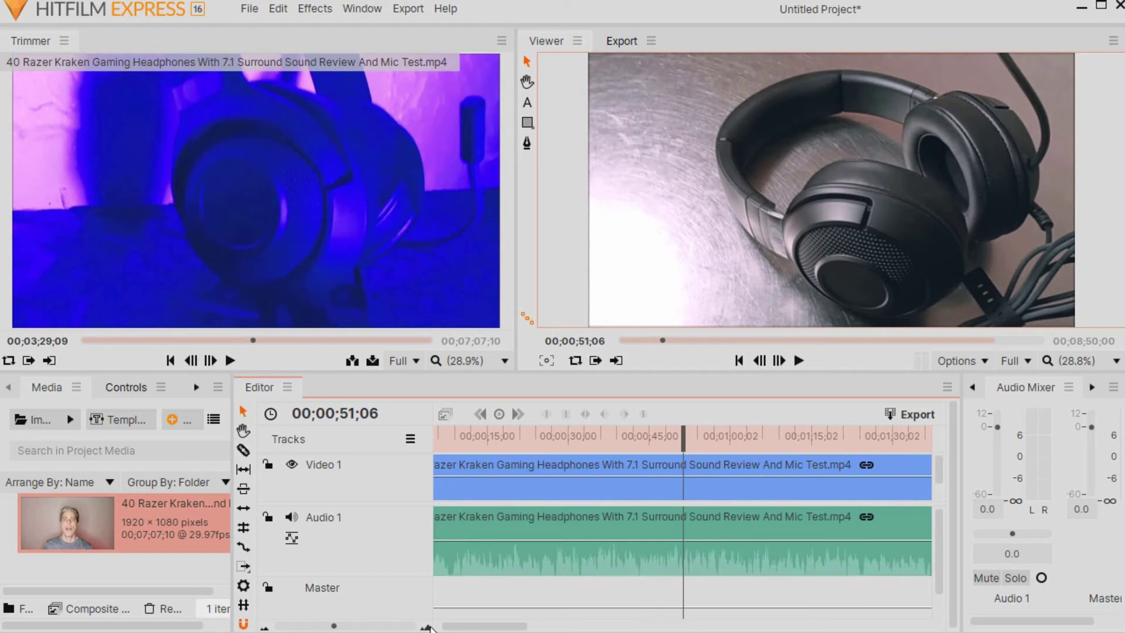
key("minus")
left_click_drag(561, 438, 531, 447)
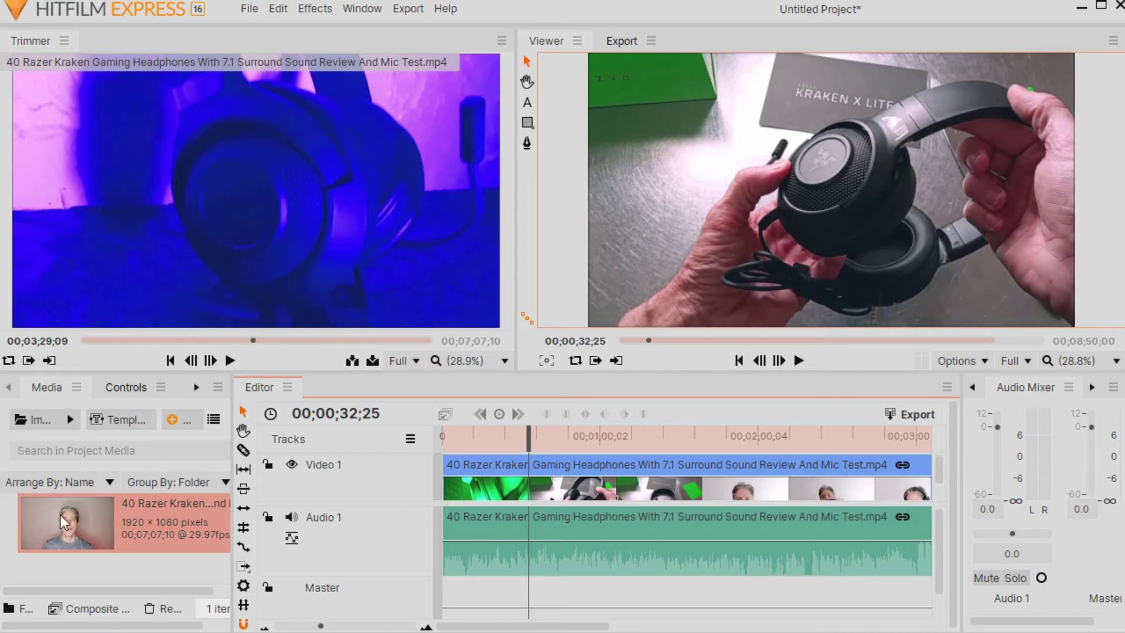
left_click_drag(533, 446, 399, 452)
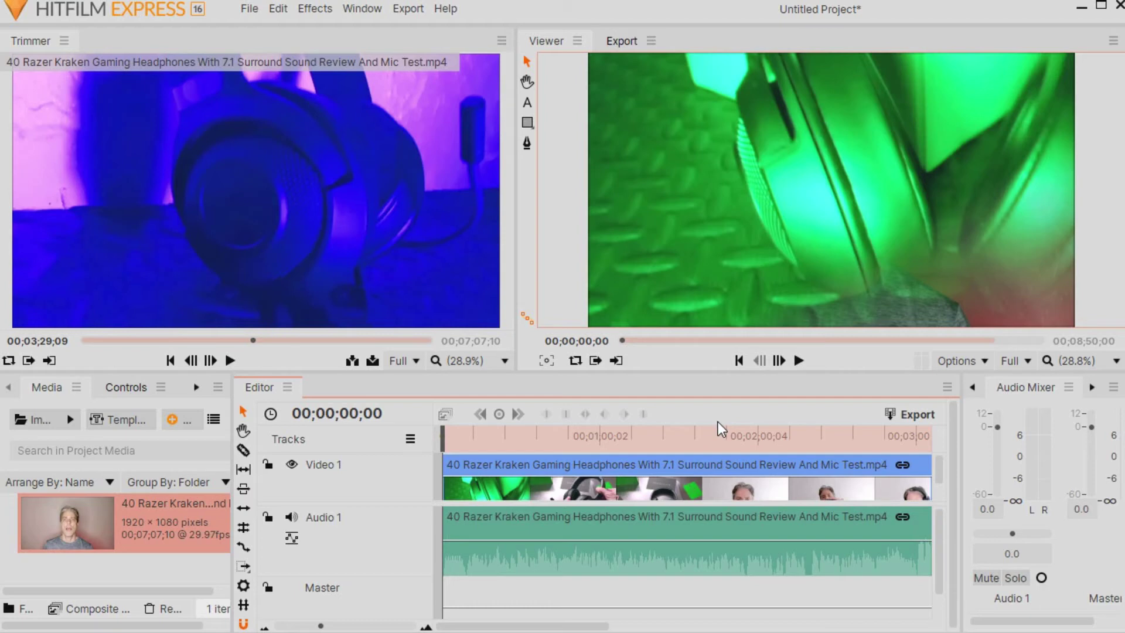
left_click(799, 360)
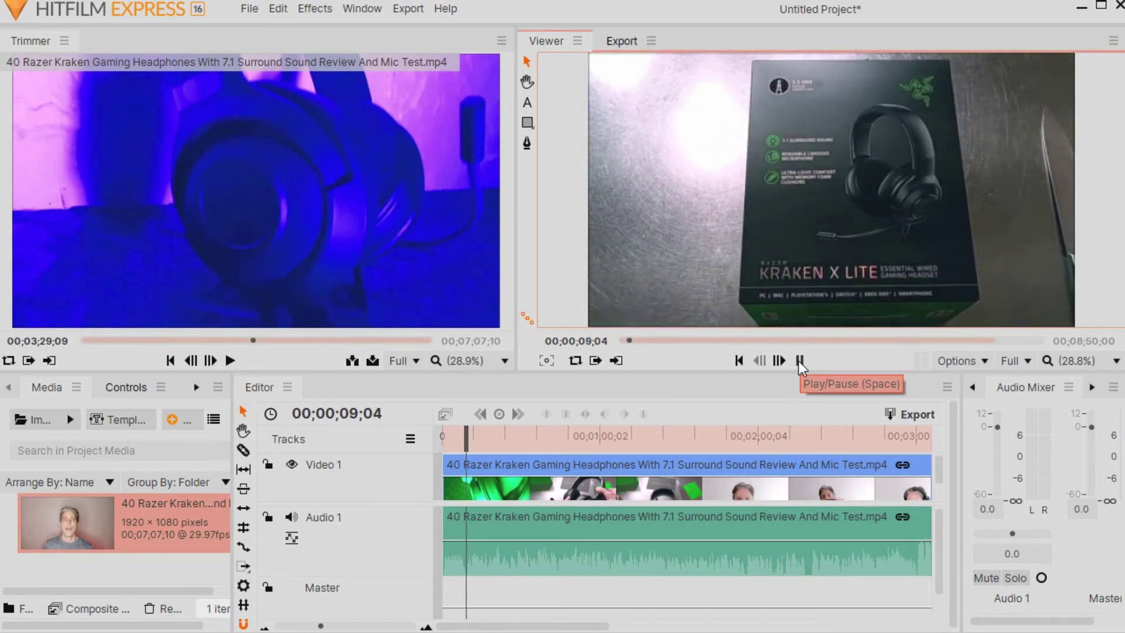
left_click(800, 361)
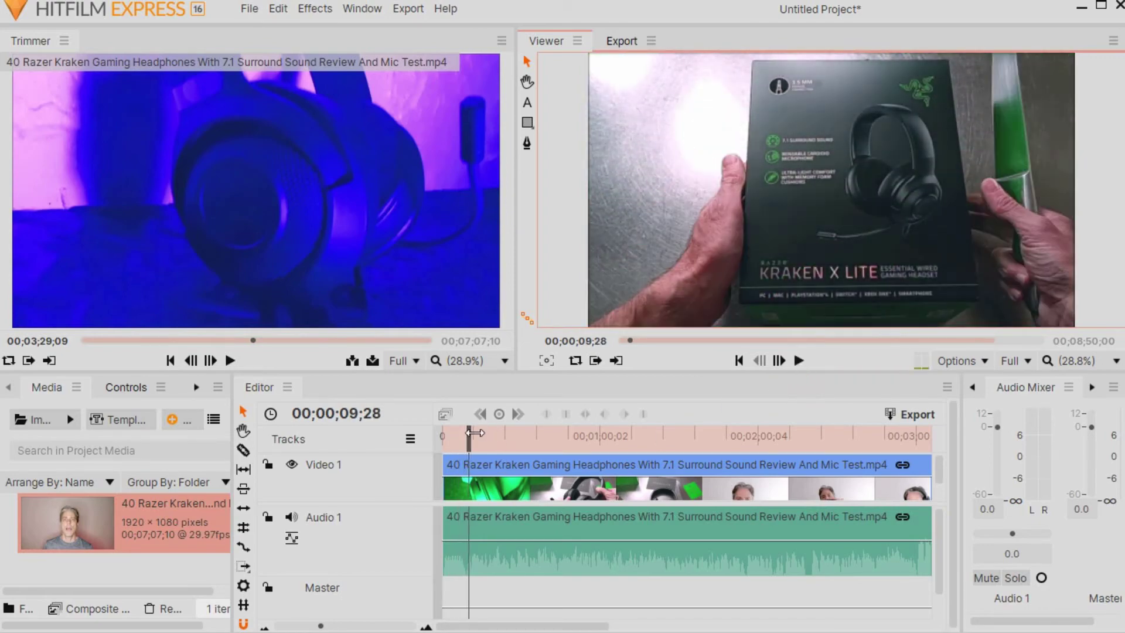
- Slice the clip and its audio at about 00;01;55 and 00;02;19, on either side of the playhead at 00;02;02;05
left_click_drag(469, 438, 764, 465)
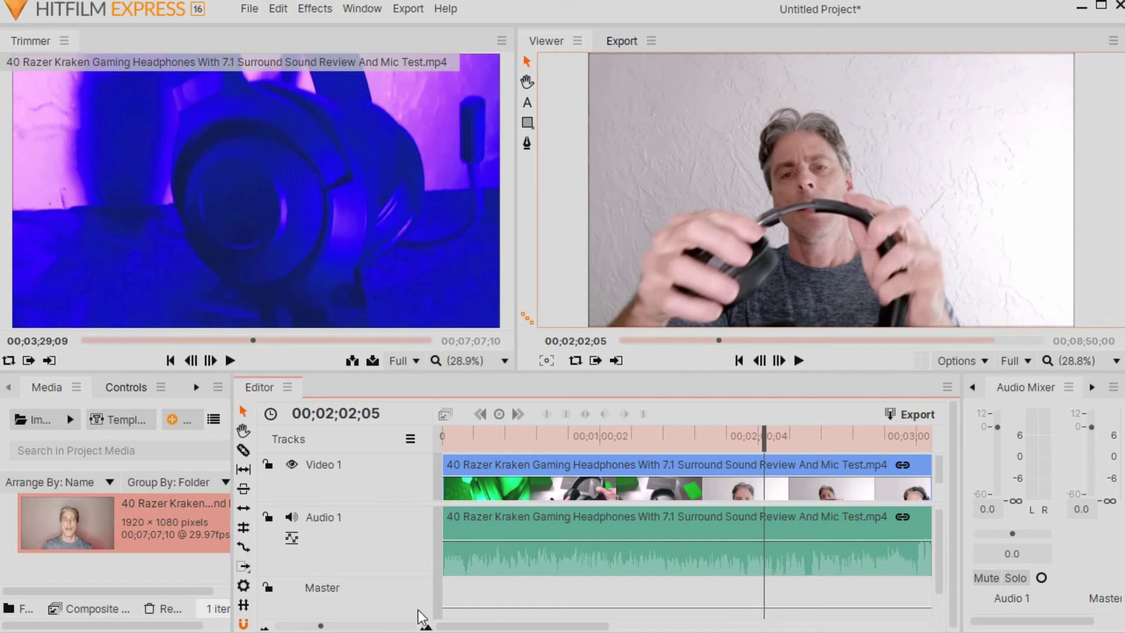
left_click(426, 627)
left_click(426, 626)
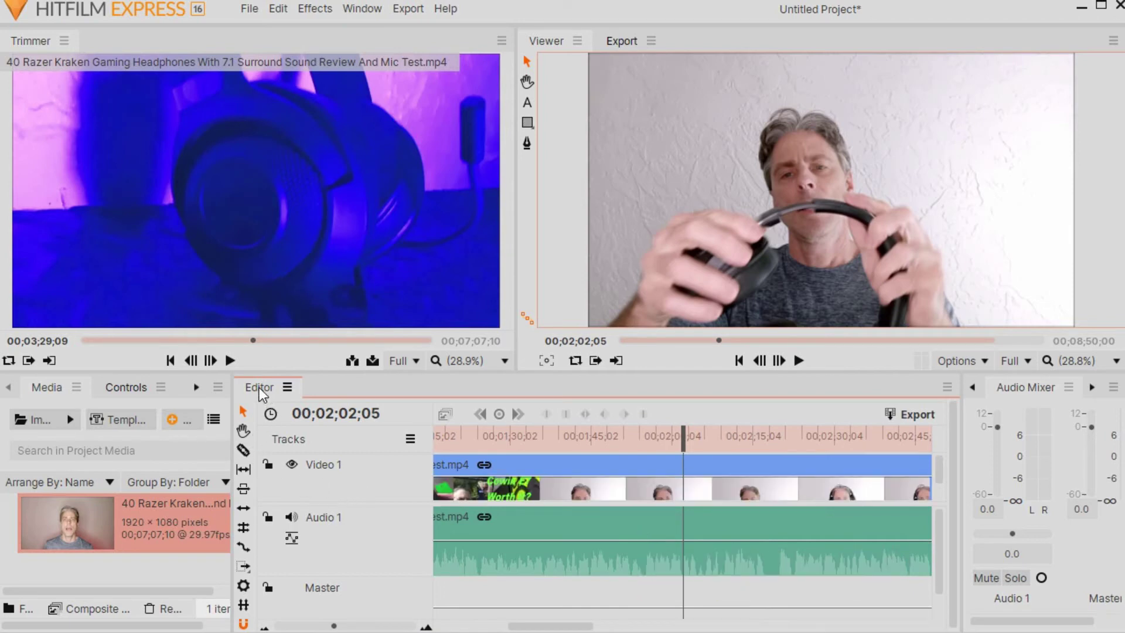
left_click(242, 450)
left_click(644, 551)
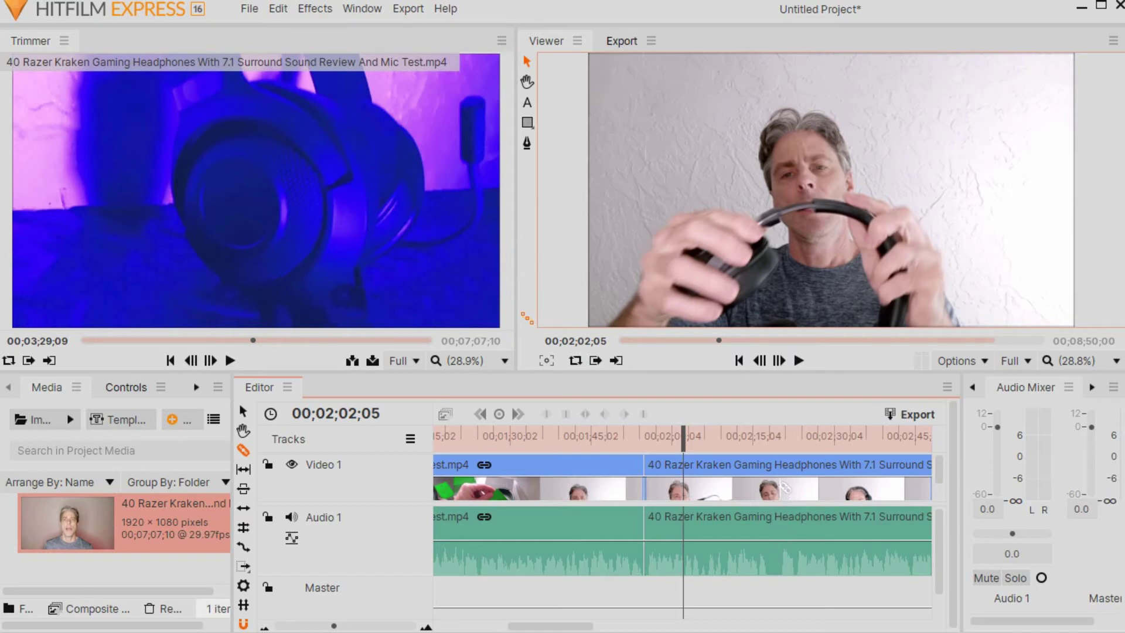
left_click(778, 487)
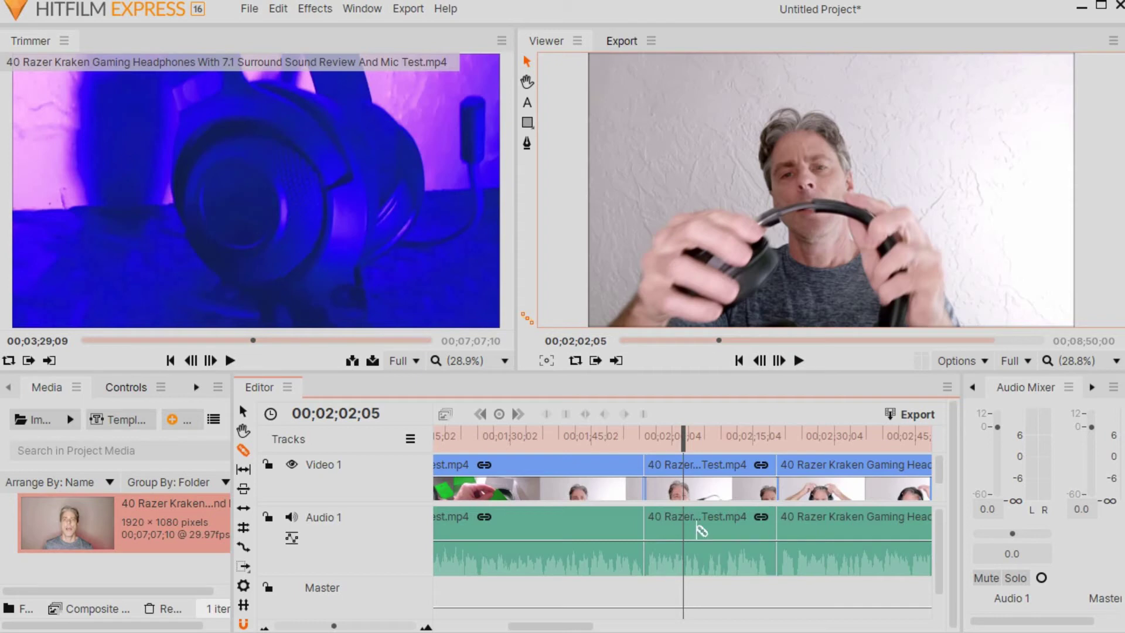
- Cut the section between the two new slices from the timeline, leaving its gap open
left_click(245, 413)
right_click(713, 489)
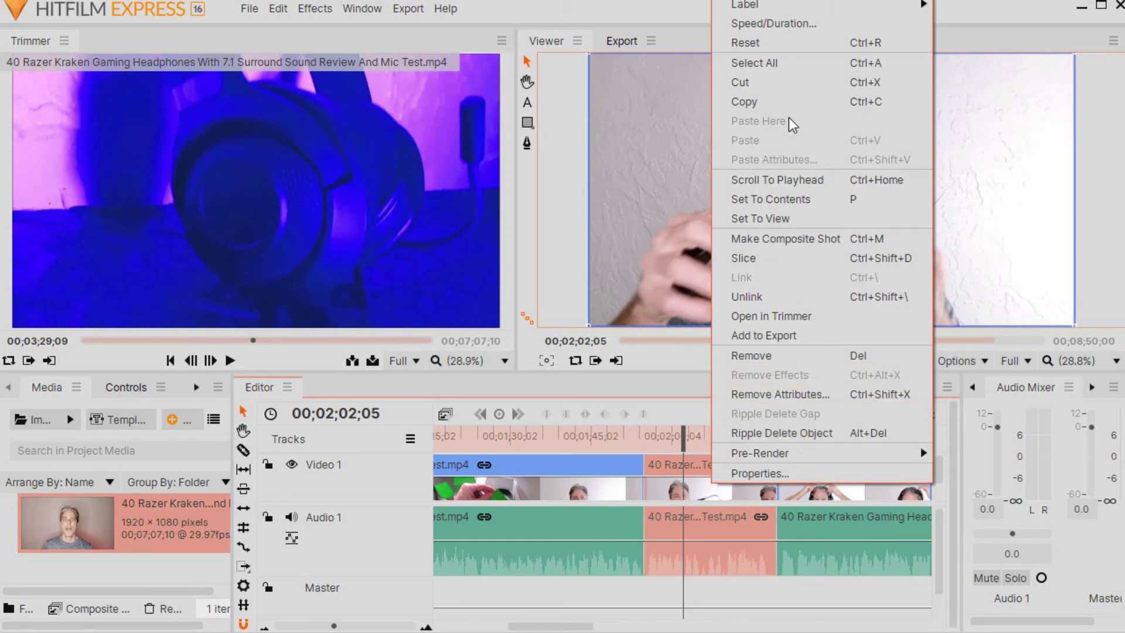
left_click(783, 81)
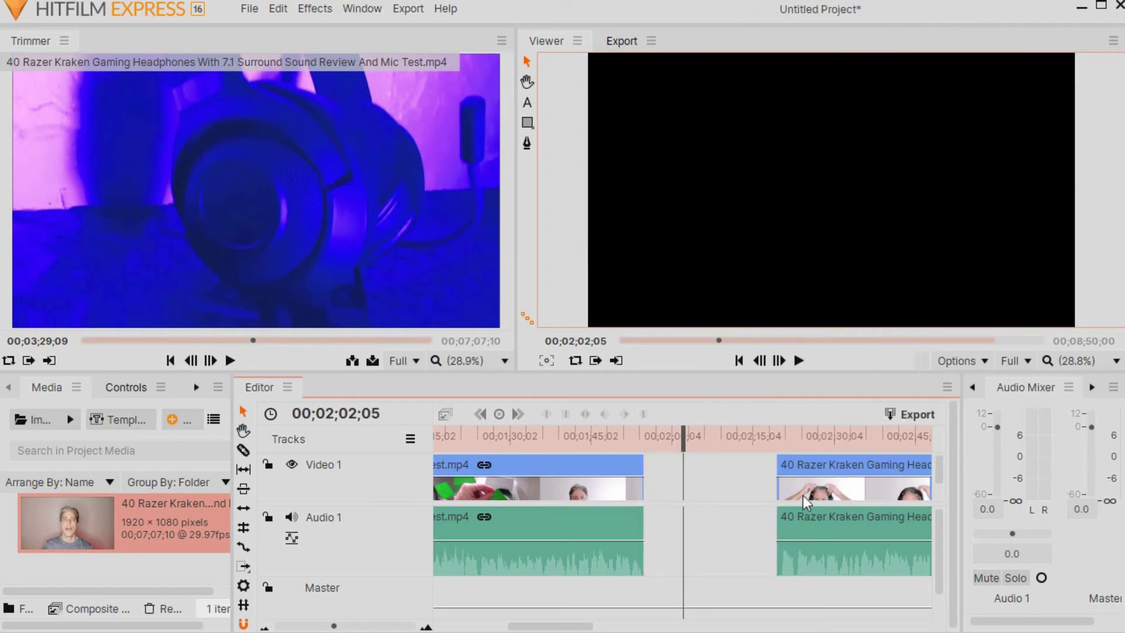
- Play from 00;01;51;26 into the empty gap and close it with Ripple Delete Gap
left_click_drag(681, 437, 628, 436)
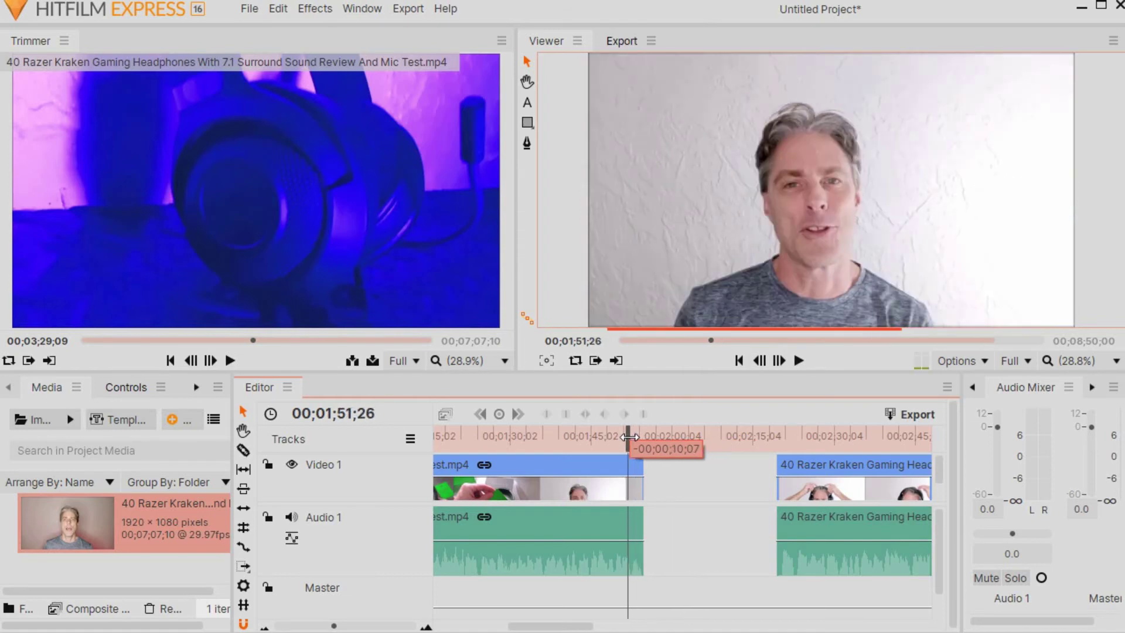
left_click(799, 361)
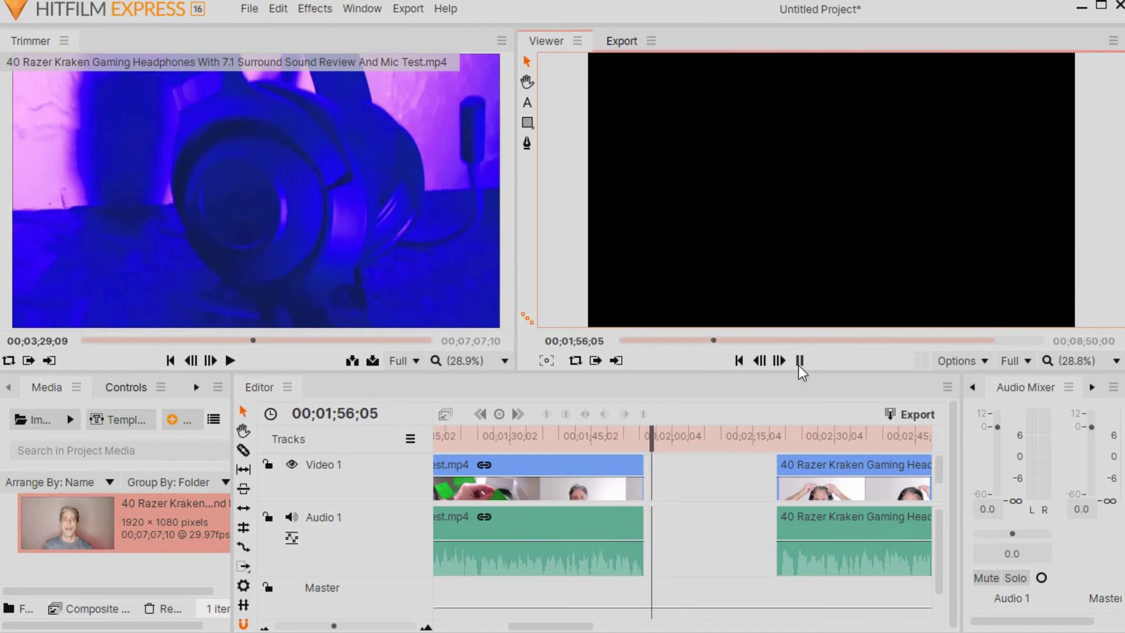
left_click(799, 361)
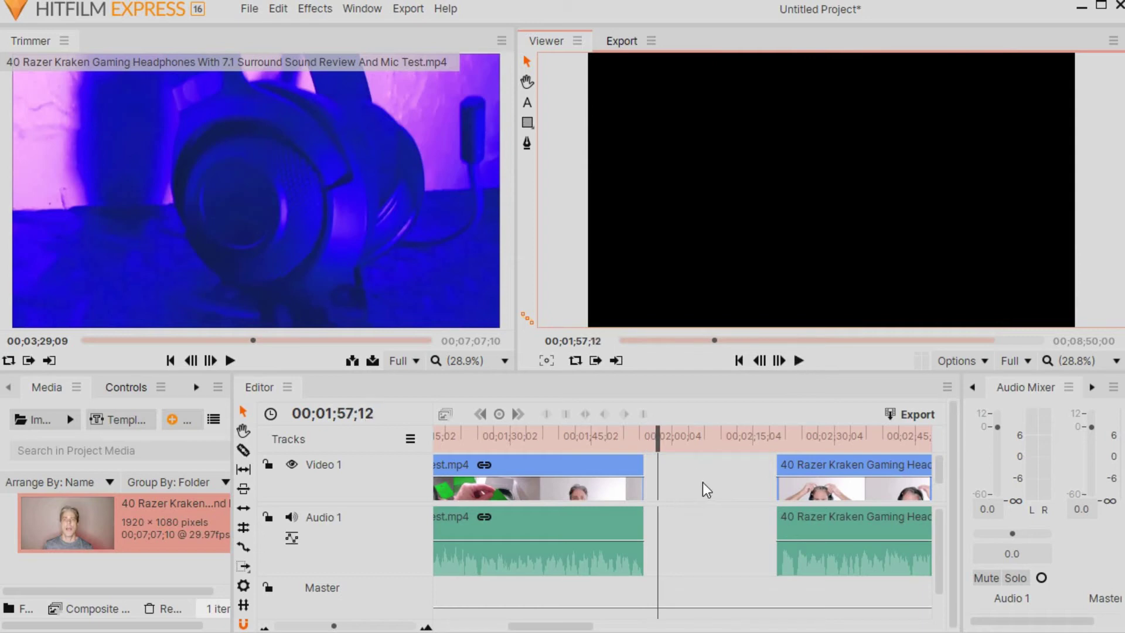
right_click(705, 485)
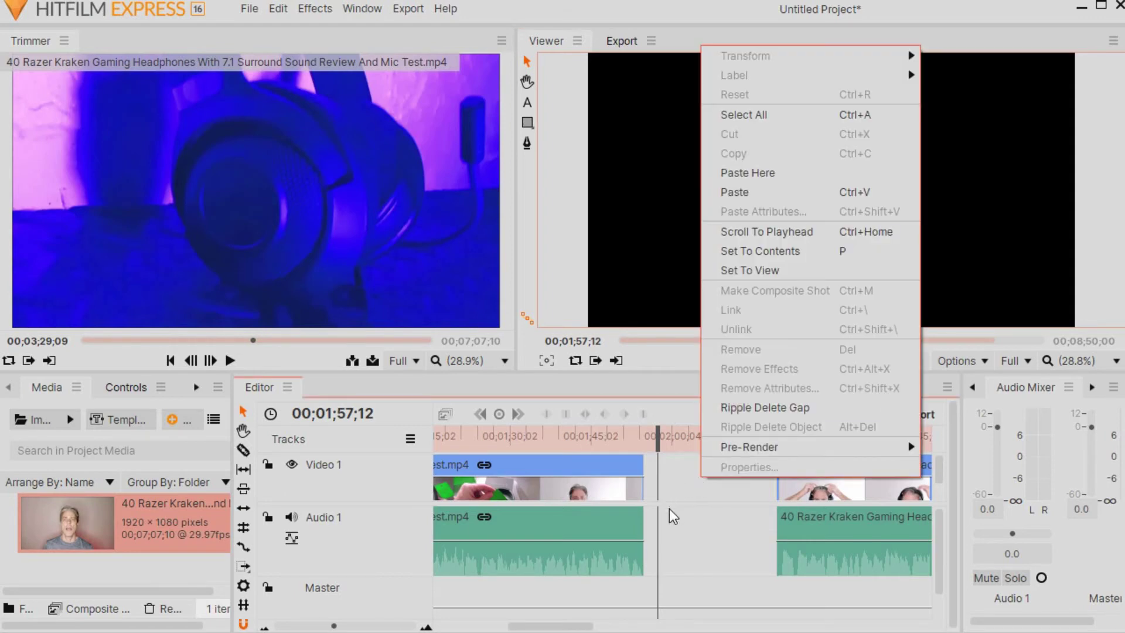
left_click(748, 406)
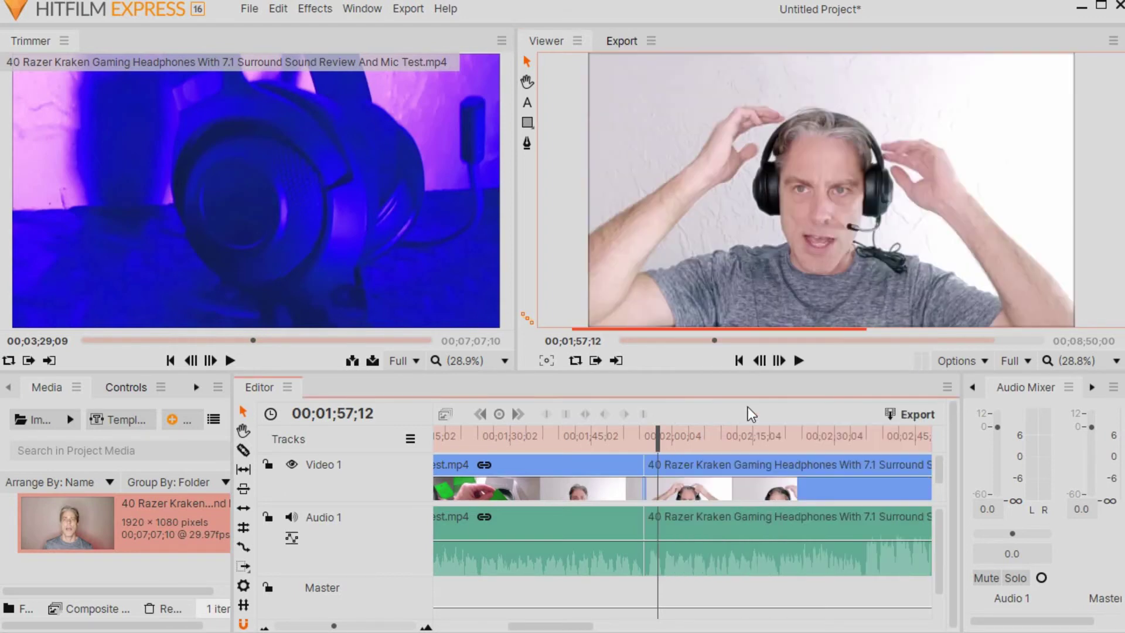
- Slice the clip and its audio at about 00;02;36, where the louder waveform begins
mouse_move(657, 439)
left_mouse_down()
mouse_move(615, 437)
mouse_move(656, 439)
left_mouse_up()
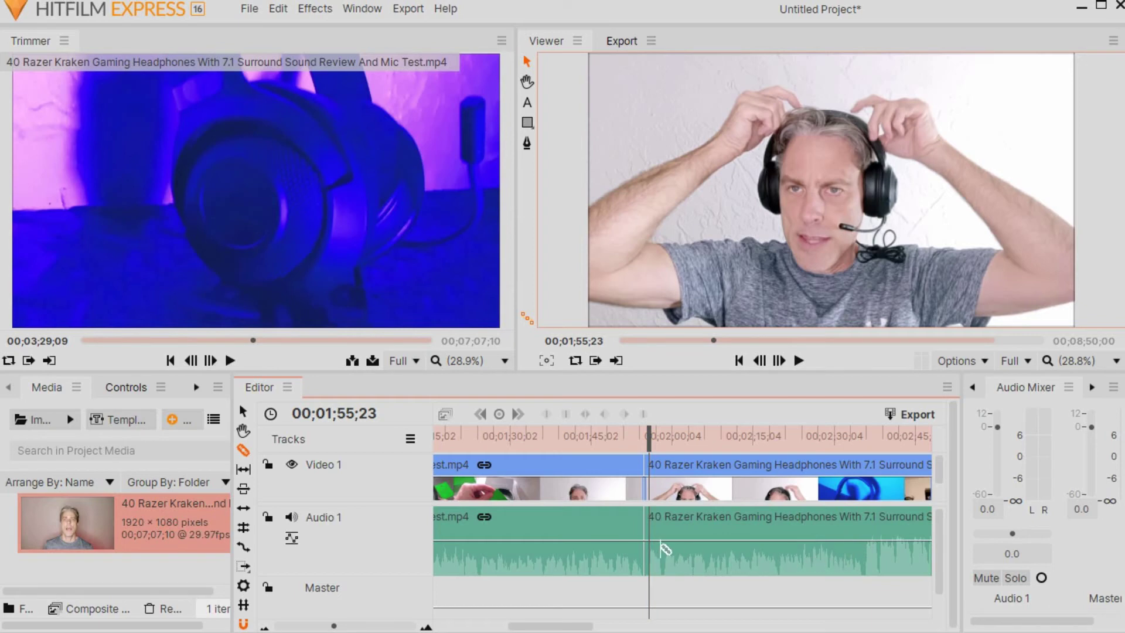
left_click(866, 554)
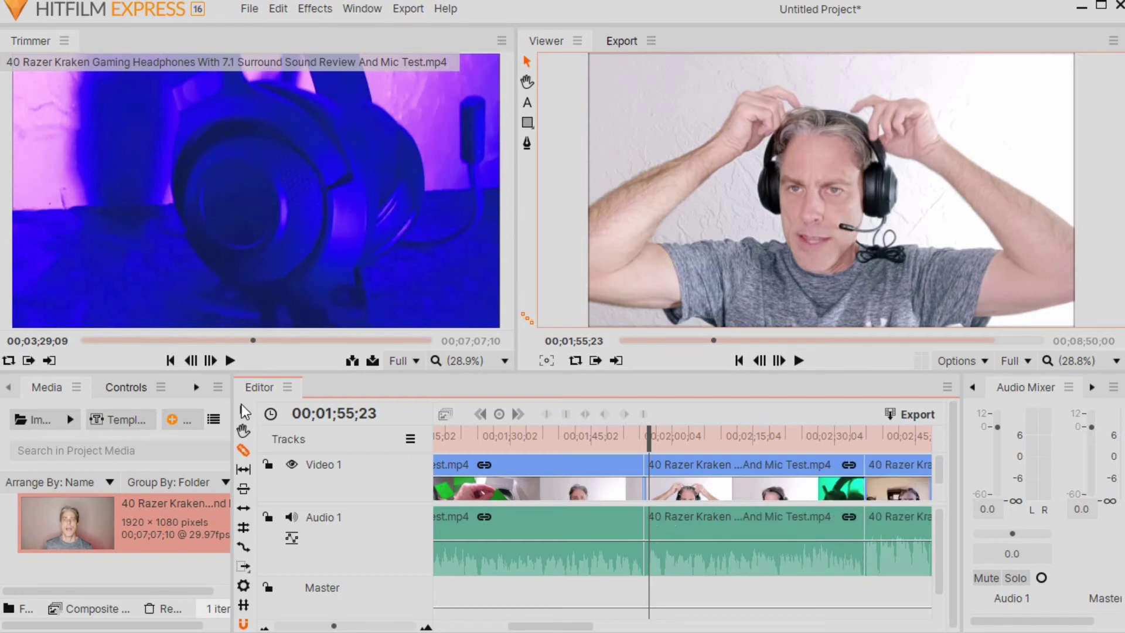
left_click(243, 411)
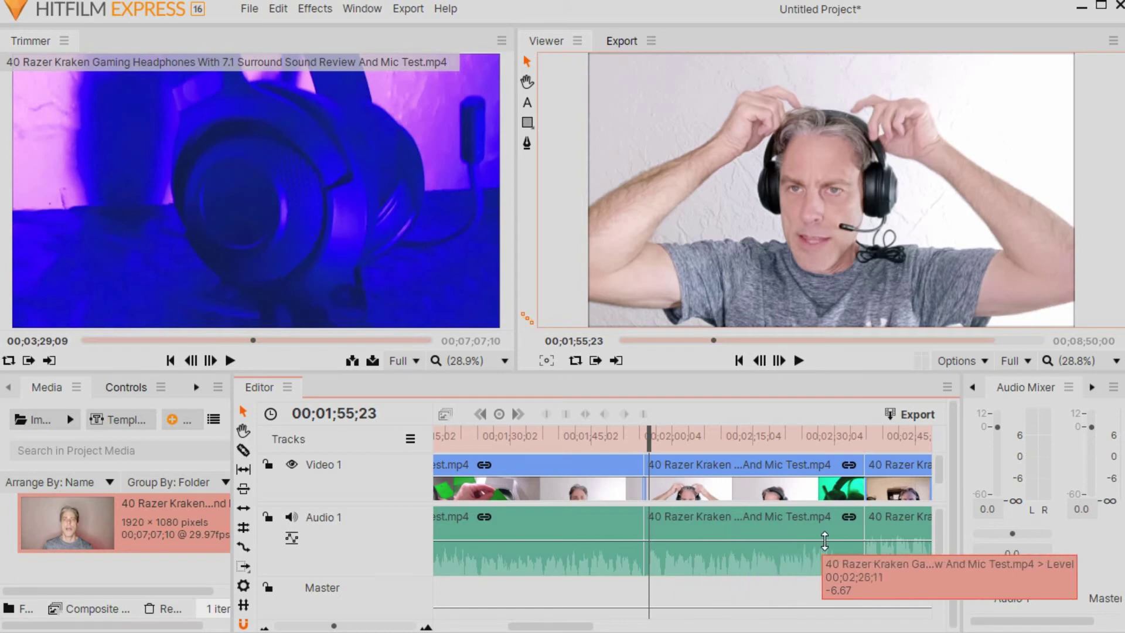
- Lower the audio level of the section between 00;01;55 and 00;02;36, and play across its start from 00;01;50;07
left_click_drag(734, 539, 727, 561)
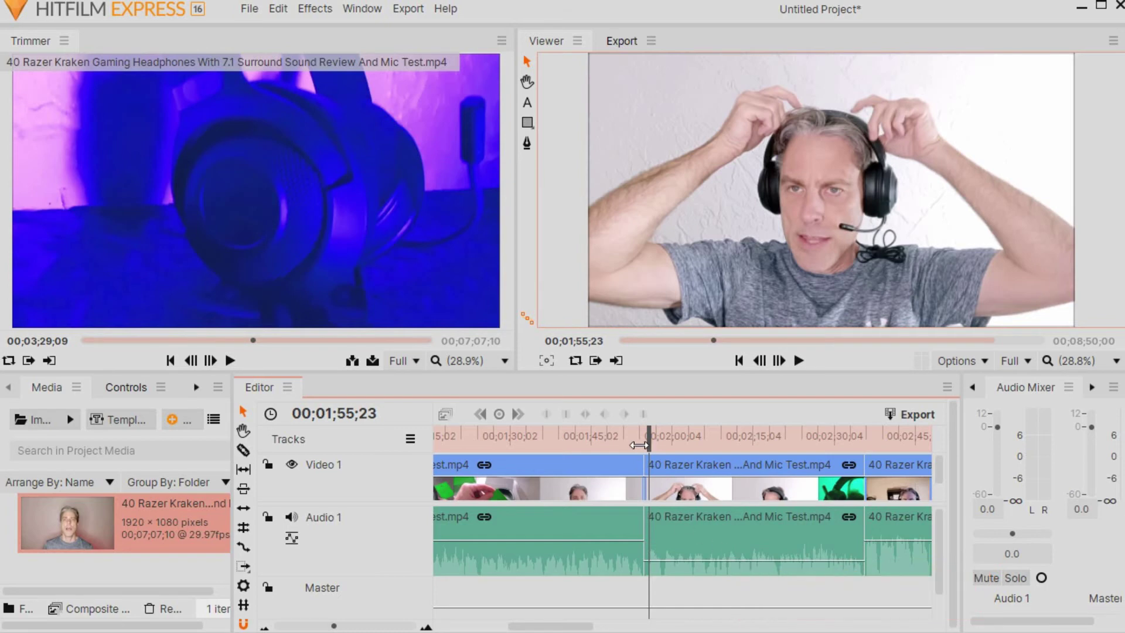
left_click_drag(639, 445, 620, 446)
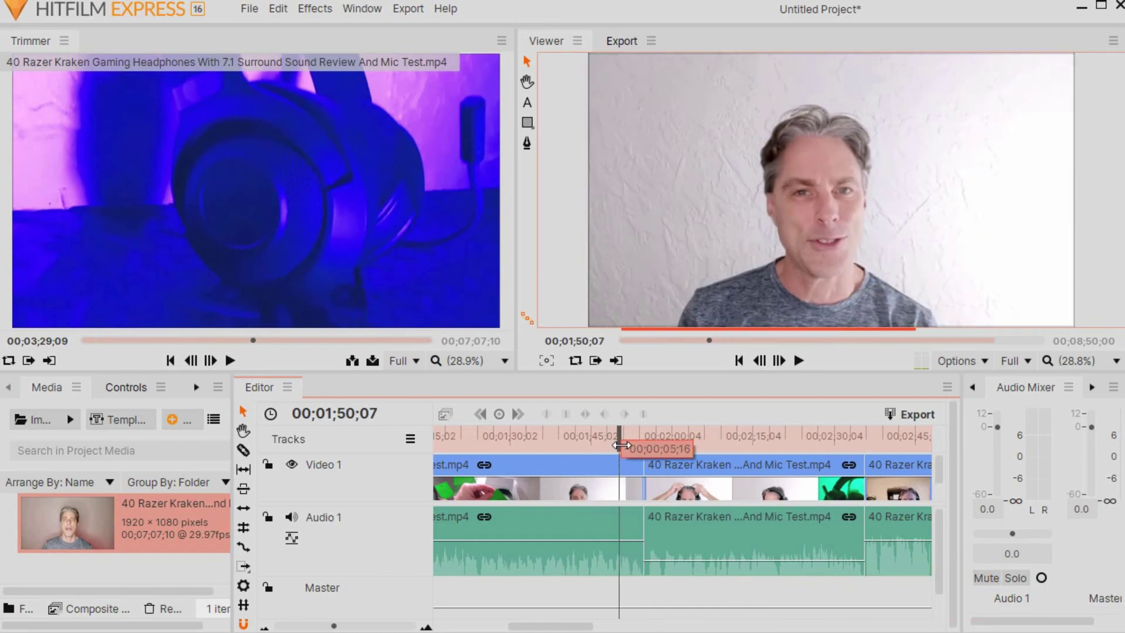
left_click(799, 364)
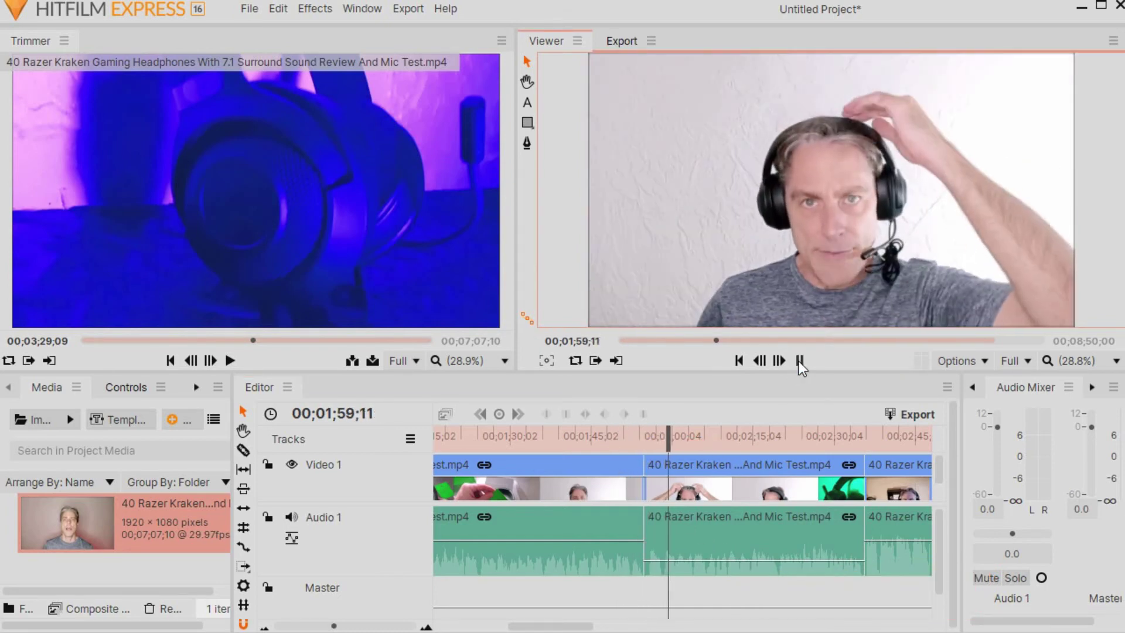
left_click(799, 361)
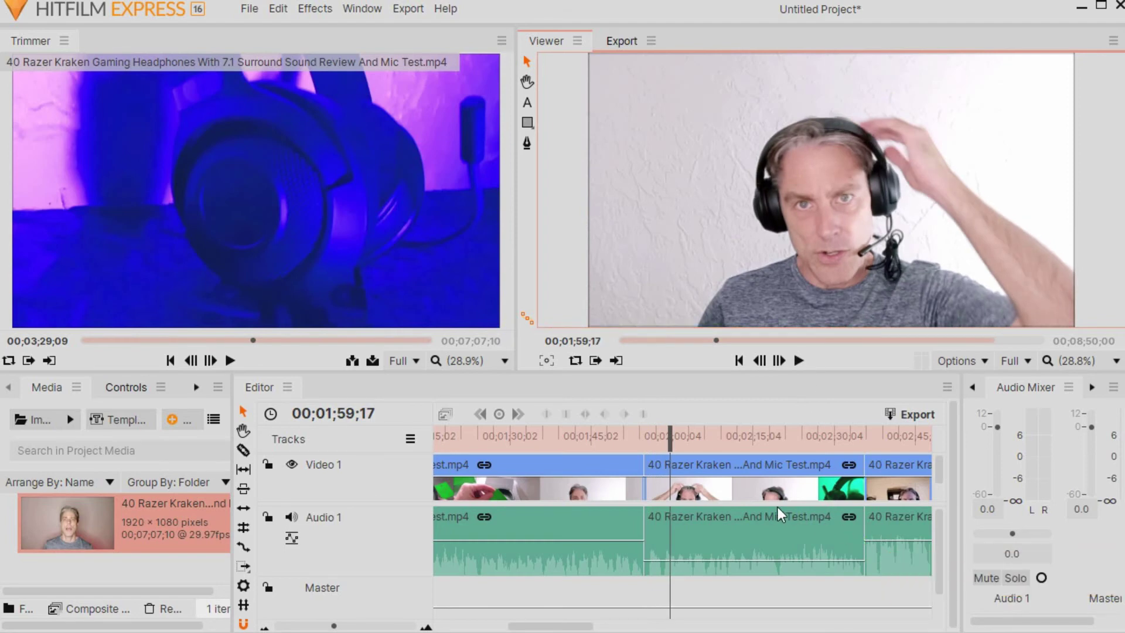
- Raise the audio level of the section starting at 00;01;55 slightly above that of the neighbouring sections
left_click_drag(757, 559, 758, 539)
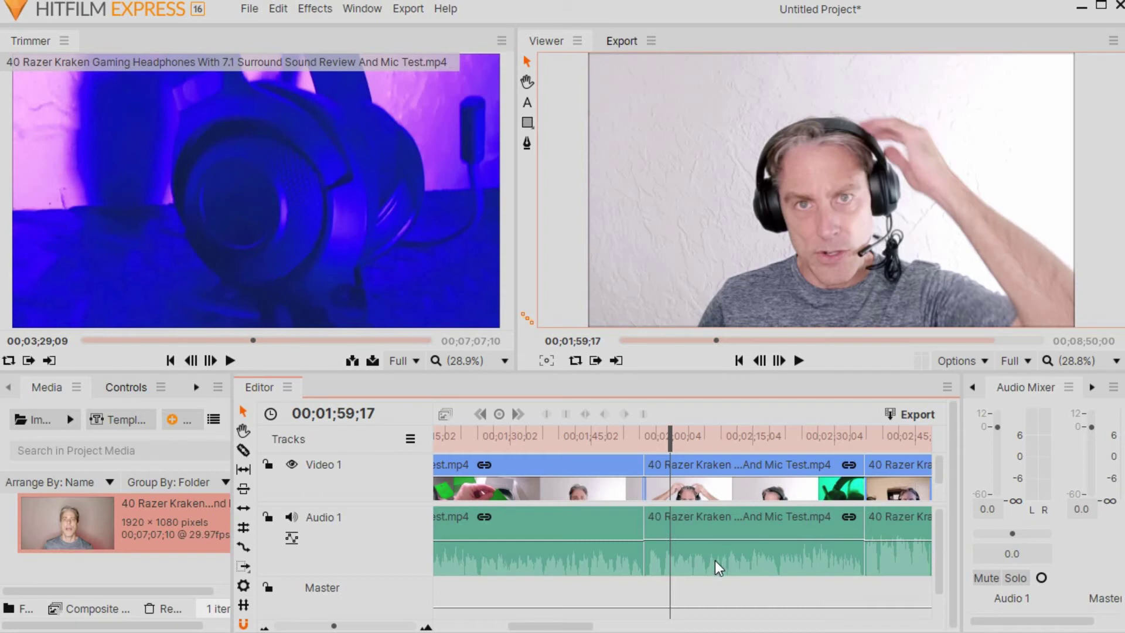
left_click_drag(715, 540, 711, 530)
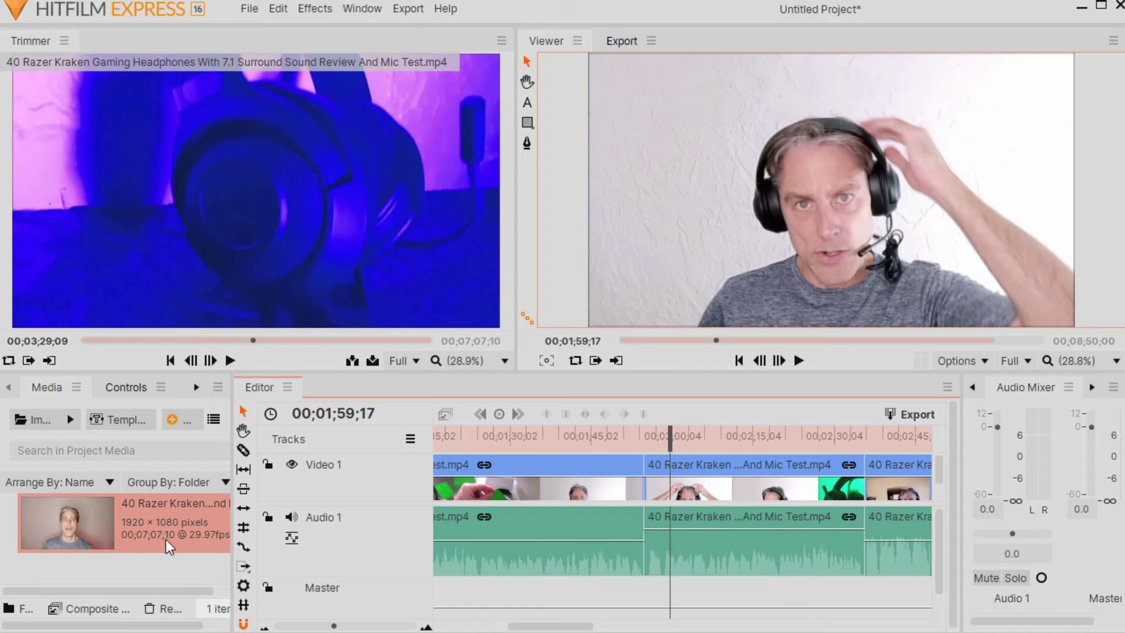
- Raise the audio level of the section starting at about 00;02;36 to that of the section before it
mouse_move(520, 536)
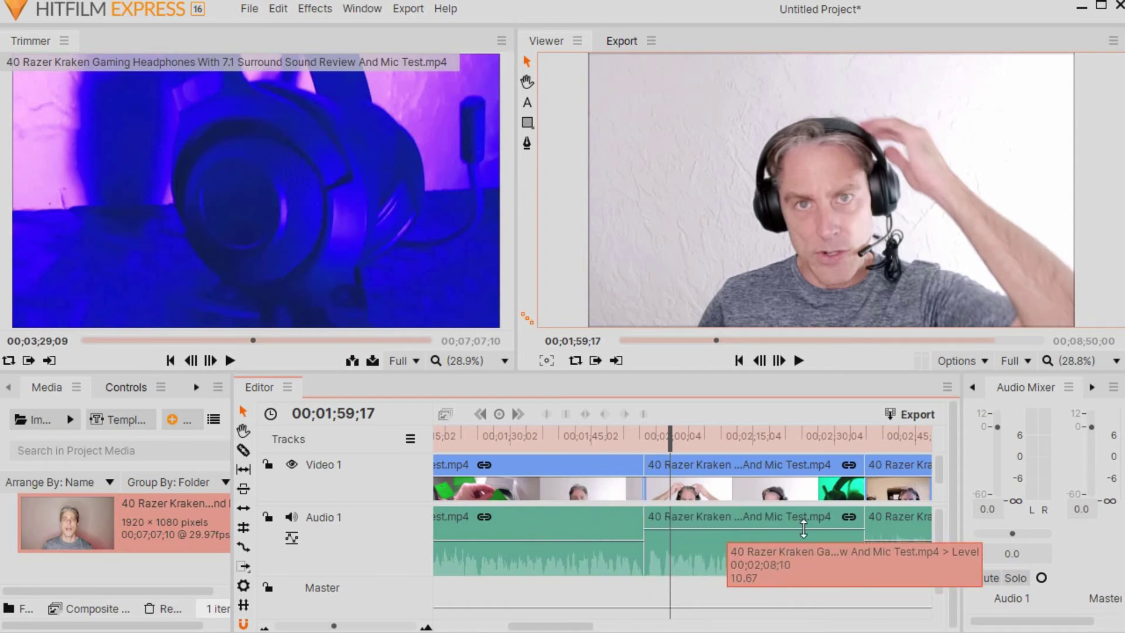
mouse_move(895, 540)
mouse_move(895, 540)
left_mouse_down()
mouse_move(897, 557)
mouse_move(897, 516)
mouse_move(900, 563)
mouse_move(900, 527)
left_mouse_up()
- Raise the audio level of the section ending at 00;01;55 slightly, and lower it back again
mouse_move(586, 541)
mouse_move(586, 540)
left_mouse_down()
mouse_move(585, 513)
mouse_move(581, 546)
mouse_move(580, 524)
mouse_move(584, 544)
mouse_move(584, 533)
left_mouse_up()
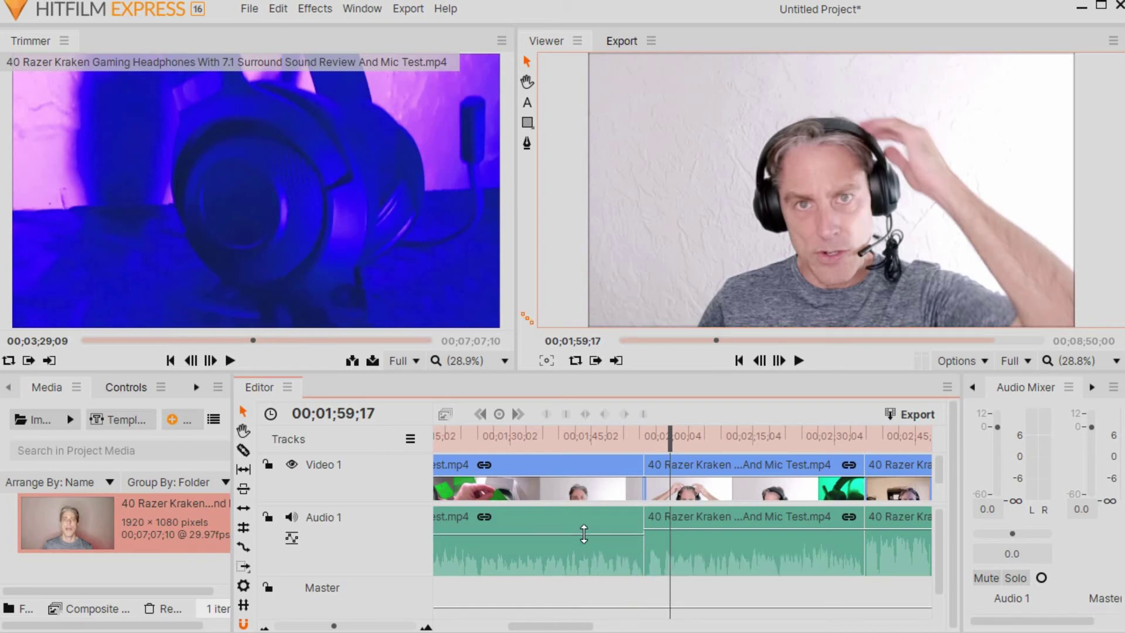
left_click_drag(580, 533, 578, 541)
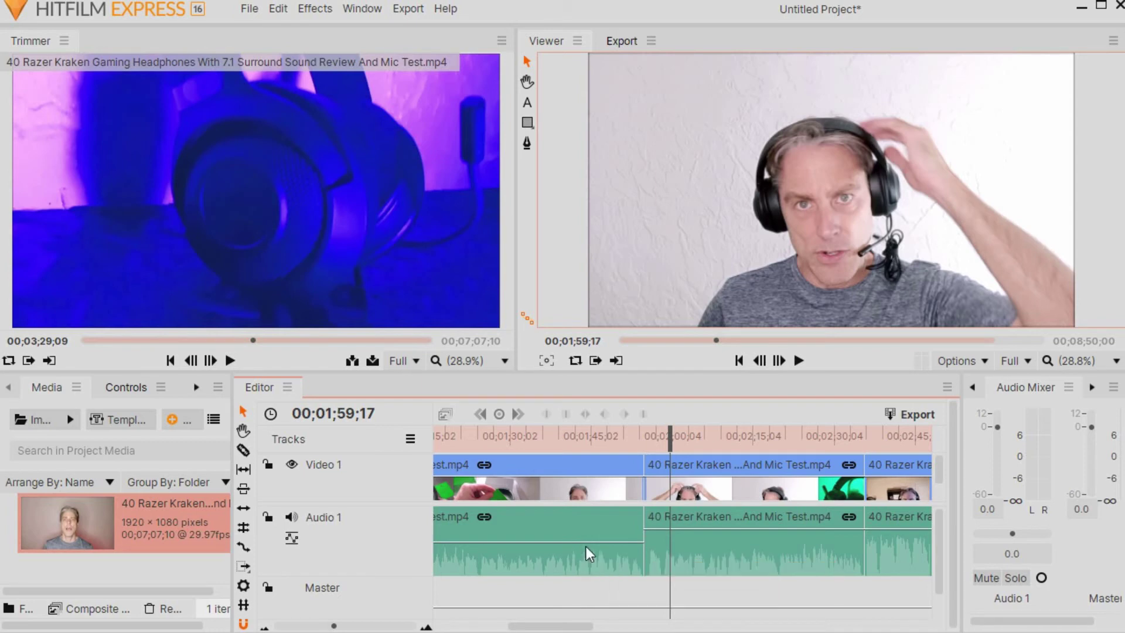
- Save the project as "headphones 1" in the Hitfilm Express Saved Project folder
mouse_move(246, 151)
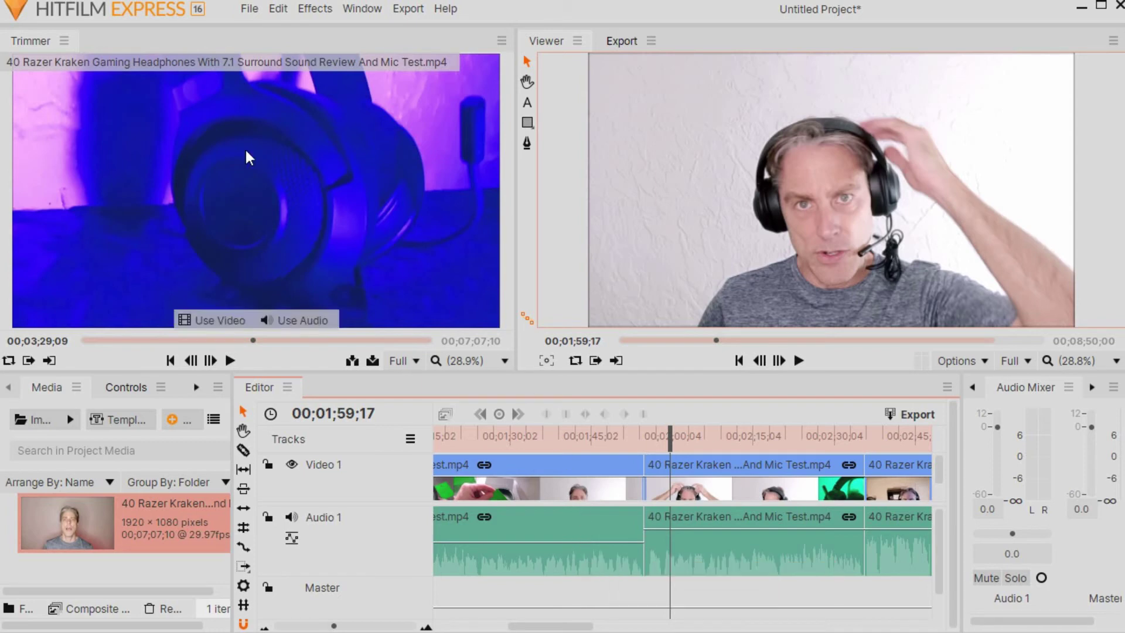
left_click(251, 14)
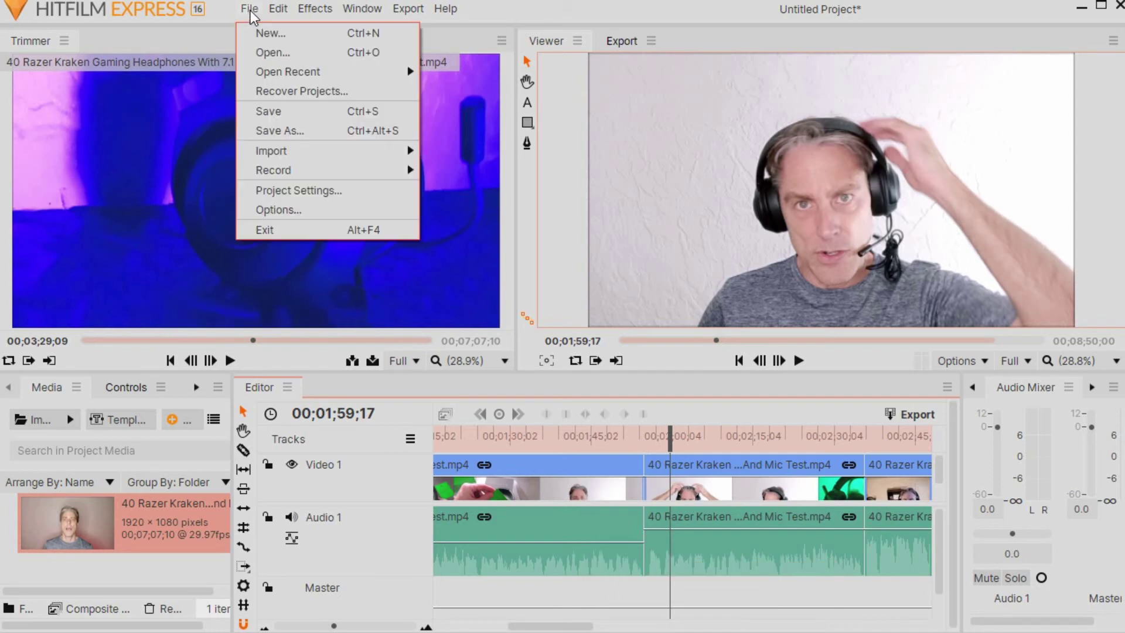
left_click(276, 129)
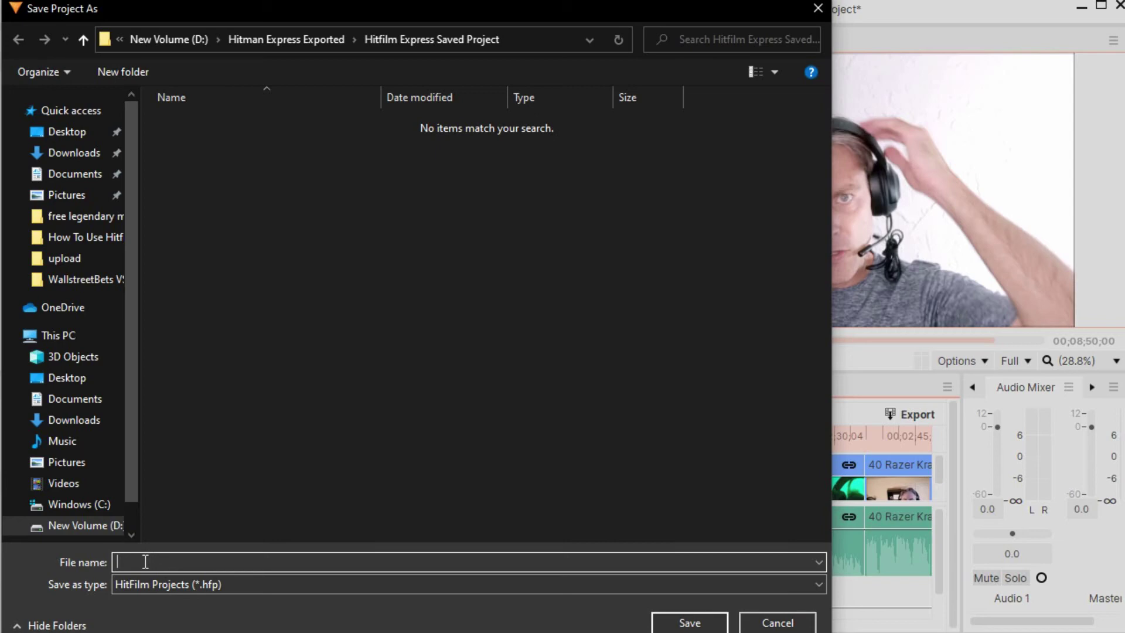
type("headphones 1")
left_click(673, 621)
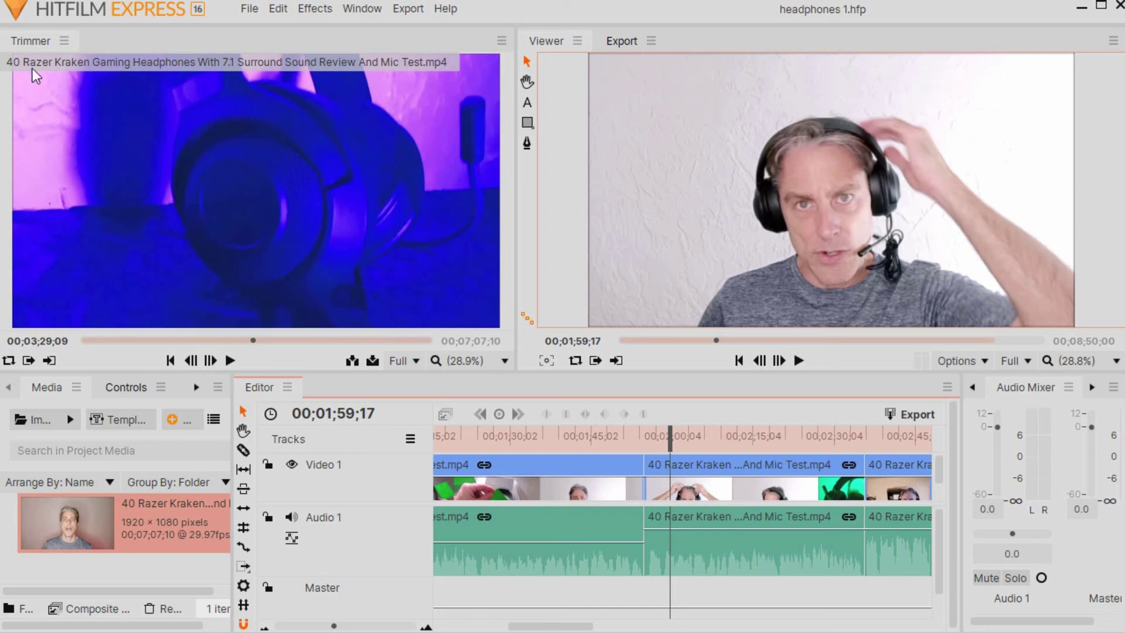
left_click(277, 10)
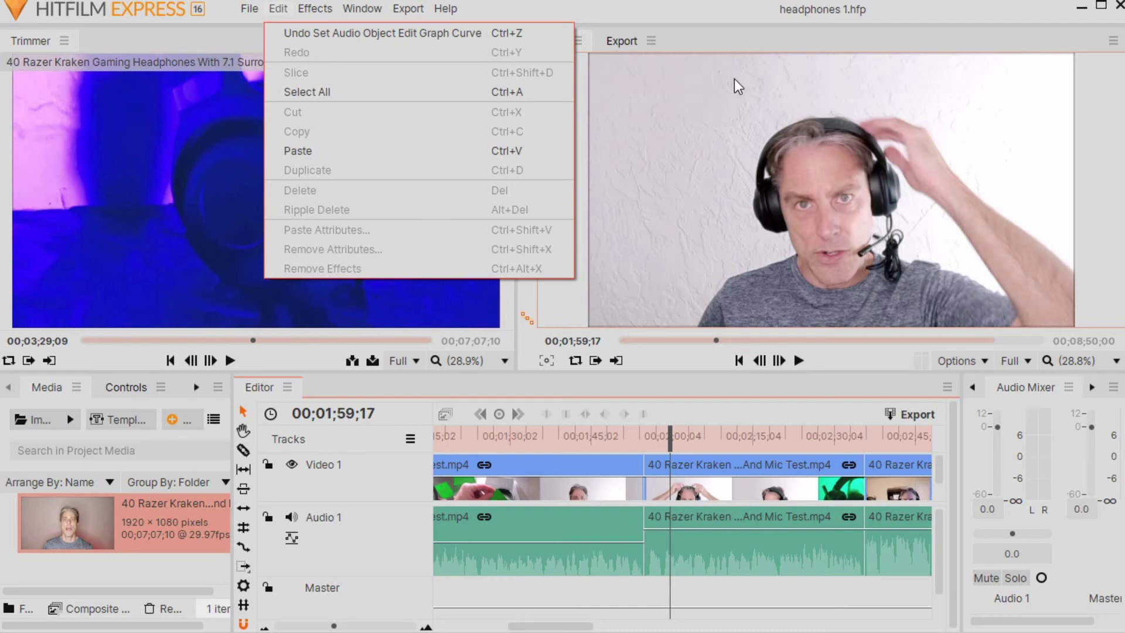
key("Escape")
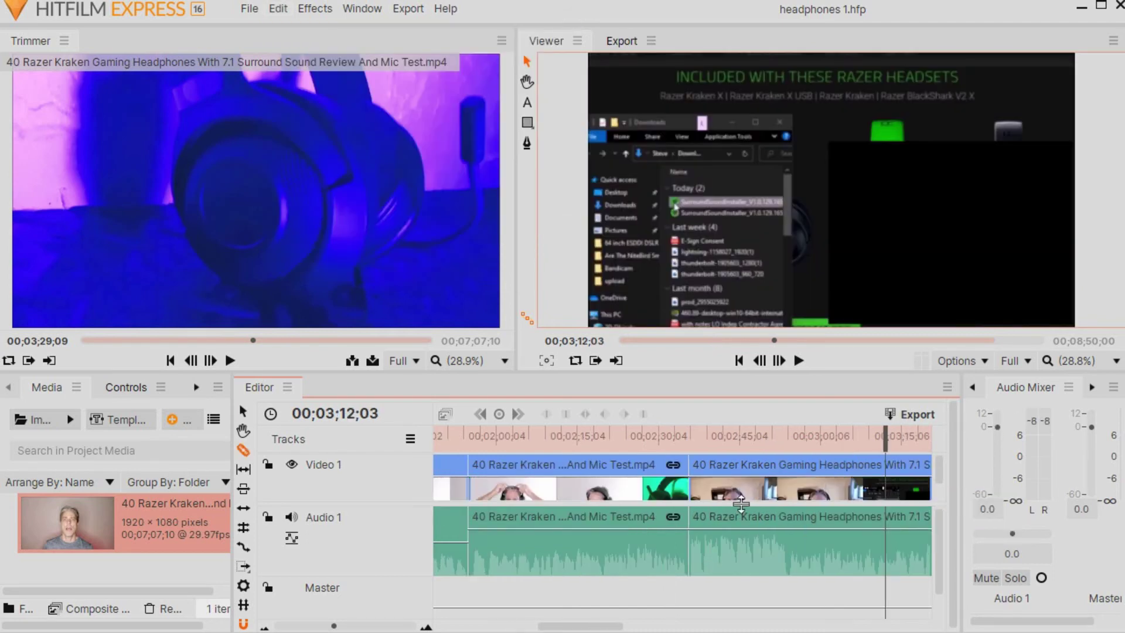
- Slice the clip at about 00;02;56 and 00;03;10 and ripple-delete the section between the two cuts
left_click(799, 486)
left_click(875, 486)
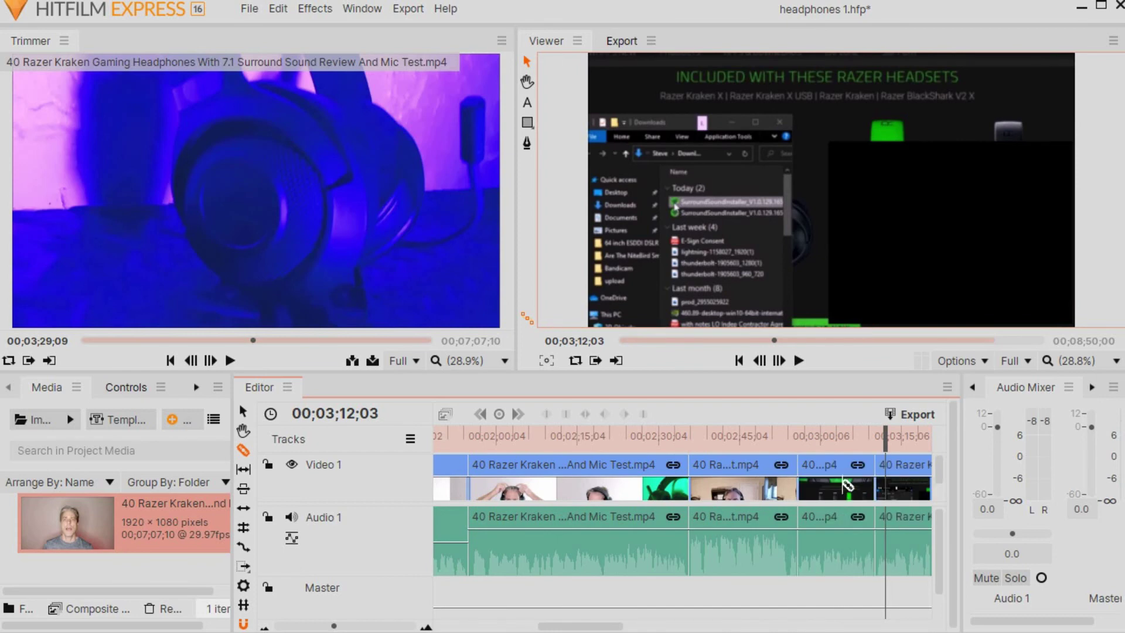
right_click(839, 491)
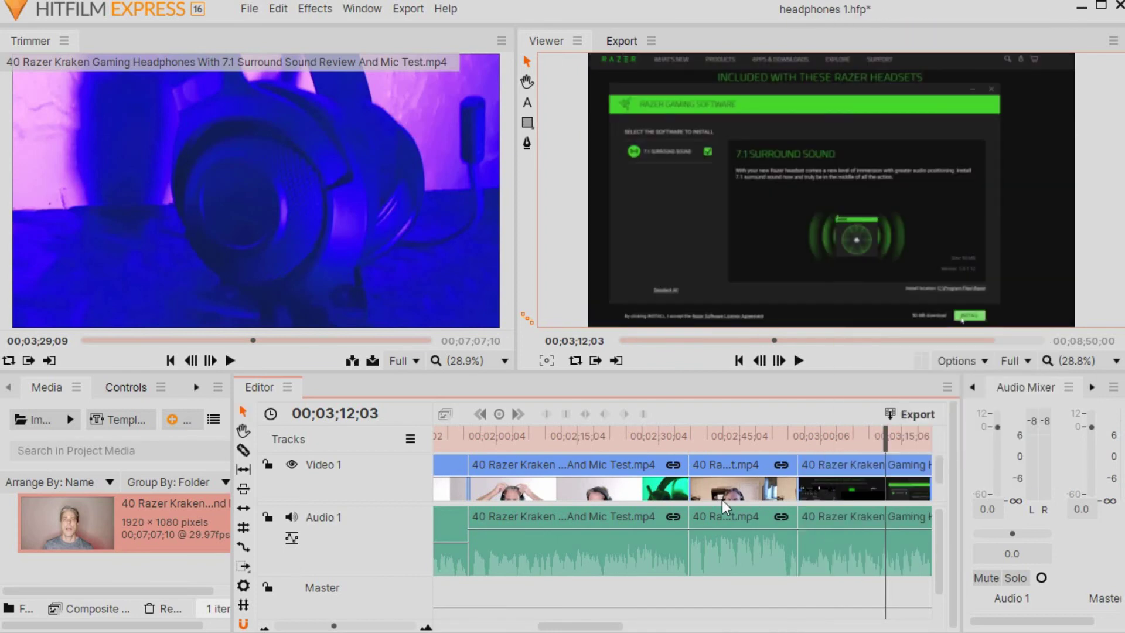
- Return the playhead to 00;00;00;00 and fit the timeline's in-to-out area to its clips with Set To Contents
left_click_drag(891, 448, 320, 446)
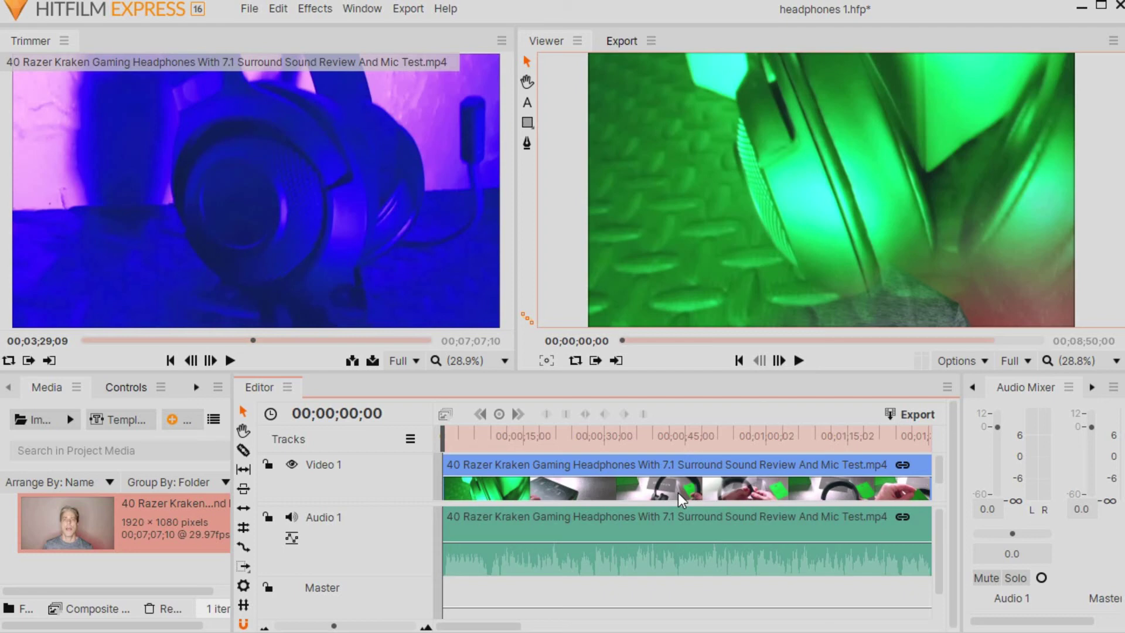
scroll(703, 522, "down", 5)
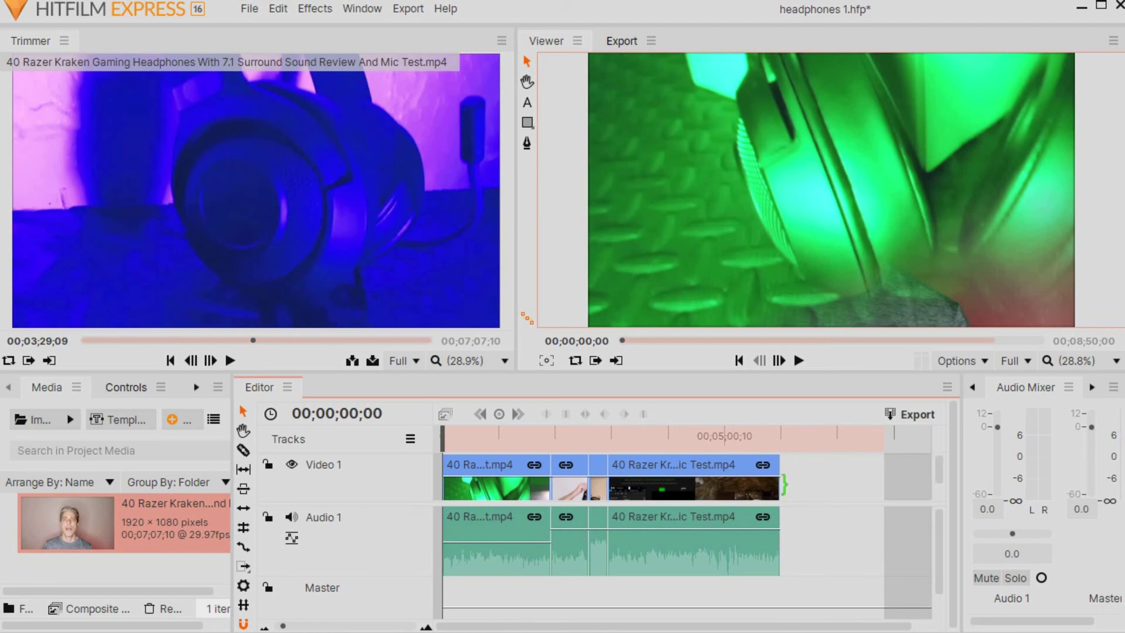
mouse_move(700, 481)
right_click(725, 488)
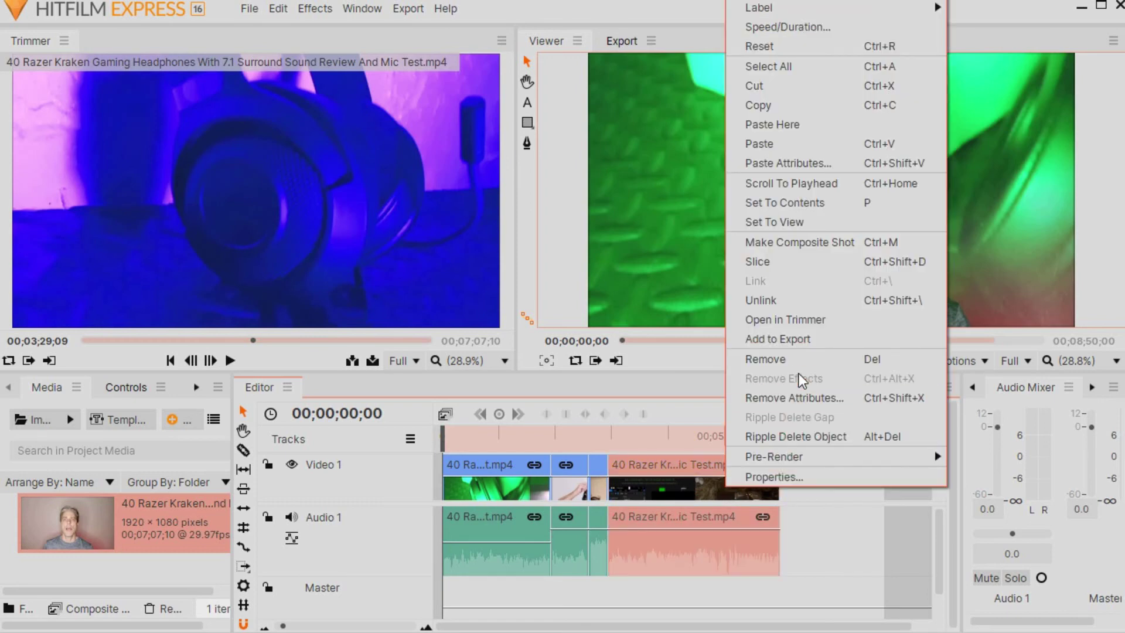
left_click(815, 207)
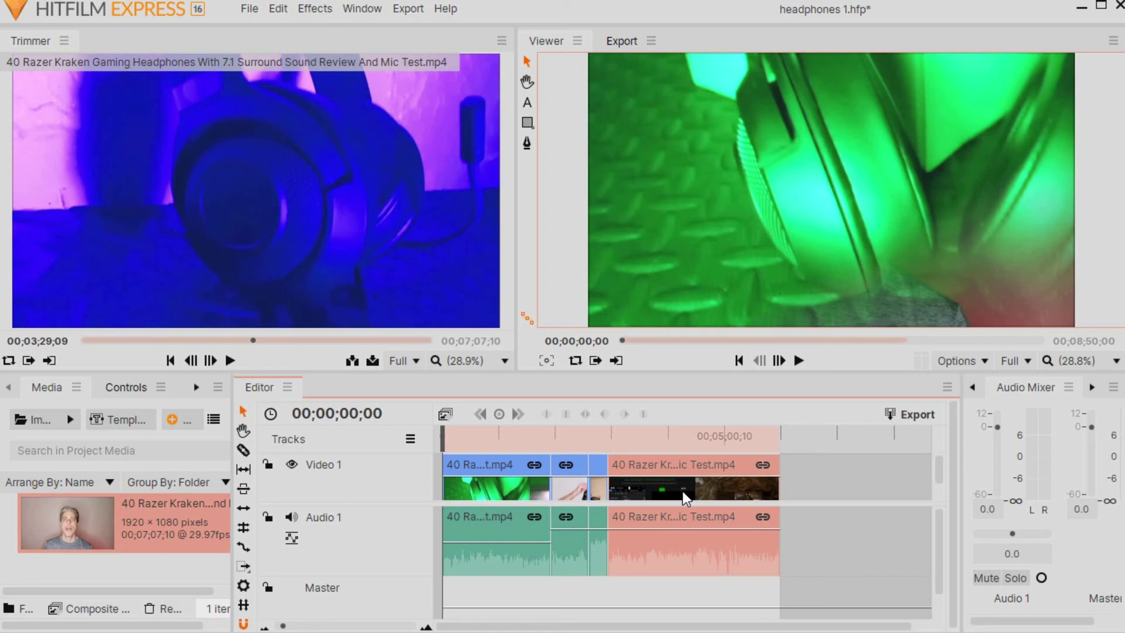
- Scrub the timeline to 00;04;30;01 and send its in-to-out area to export with Export Now
left_click_drag(829, 436, 696, 436)
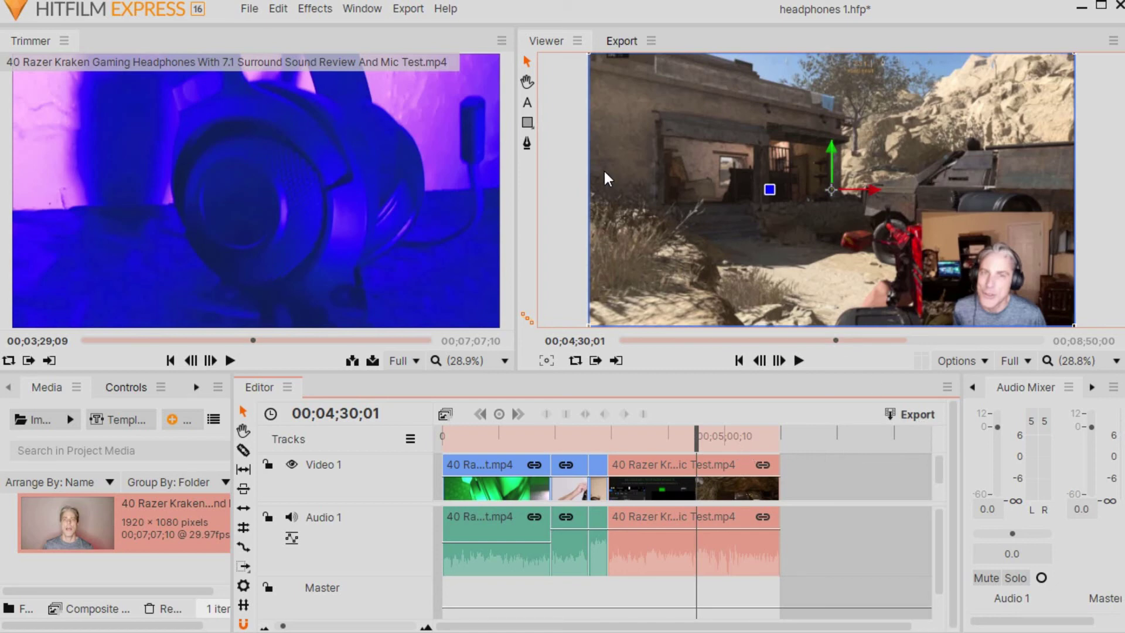
left_click(918, 415)
mouse_move(917, 474)
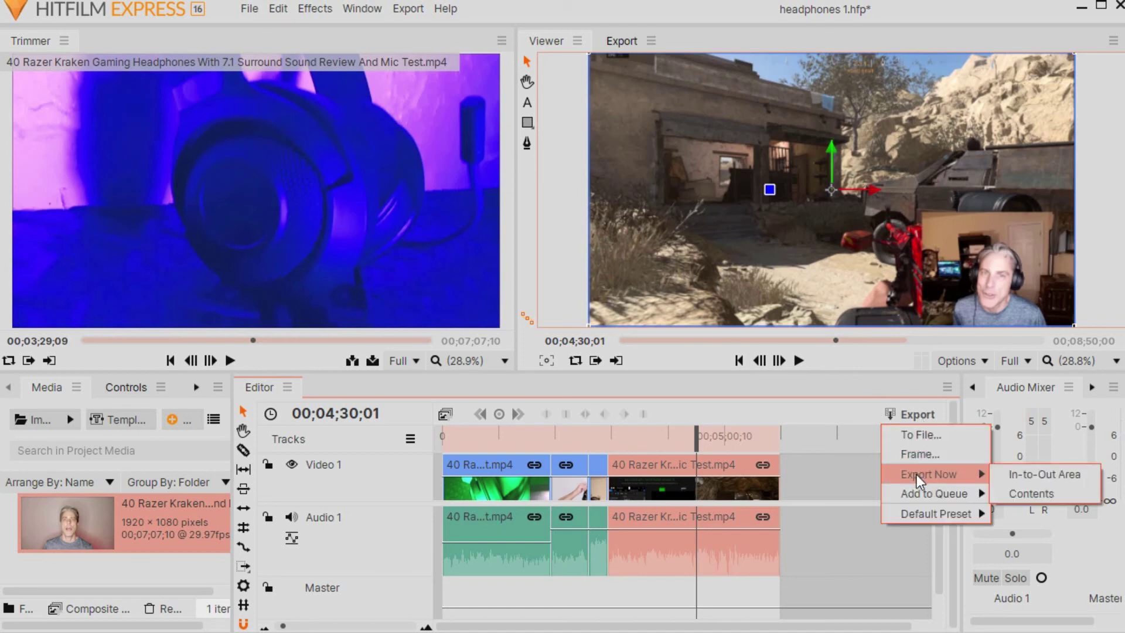
left_click(1011, 477)
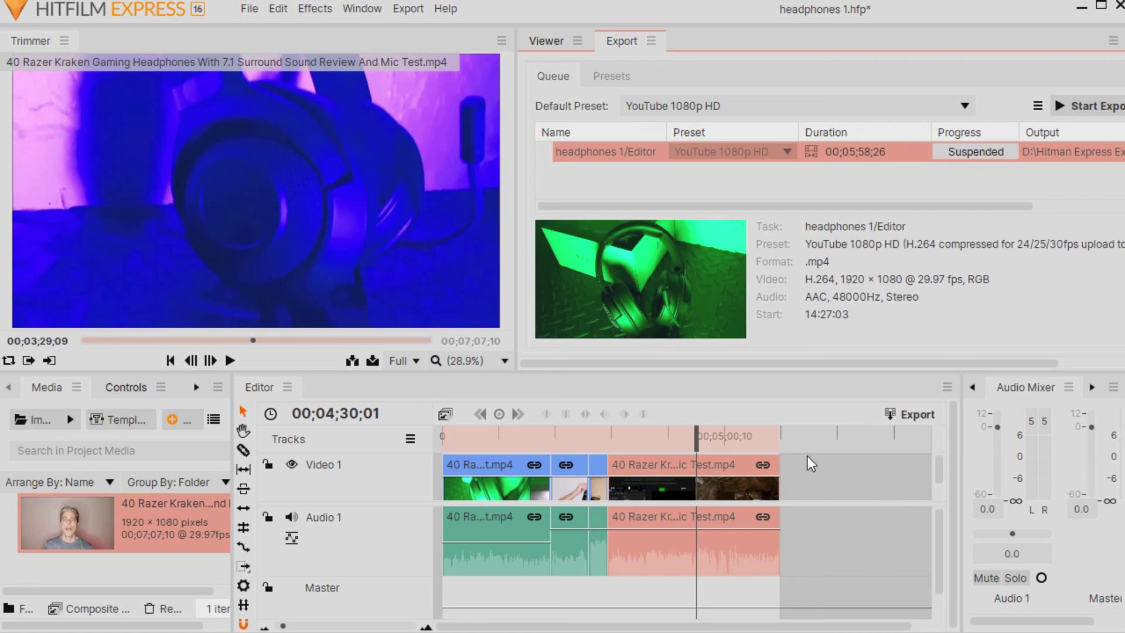
scroll(807, 456, "down", 2)
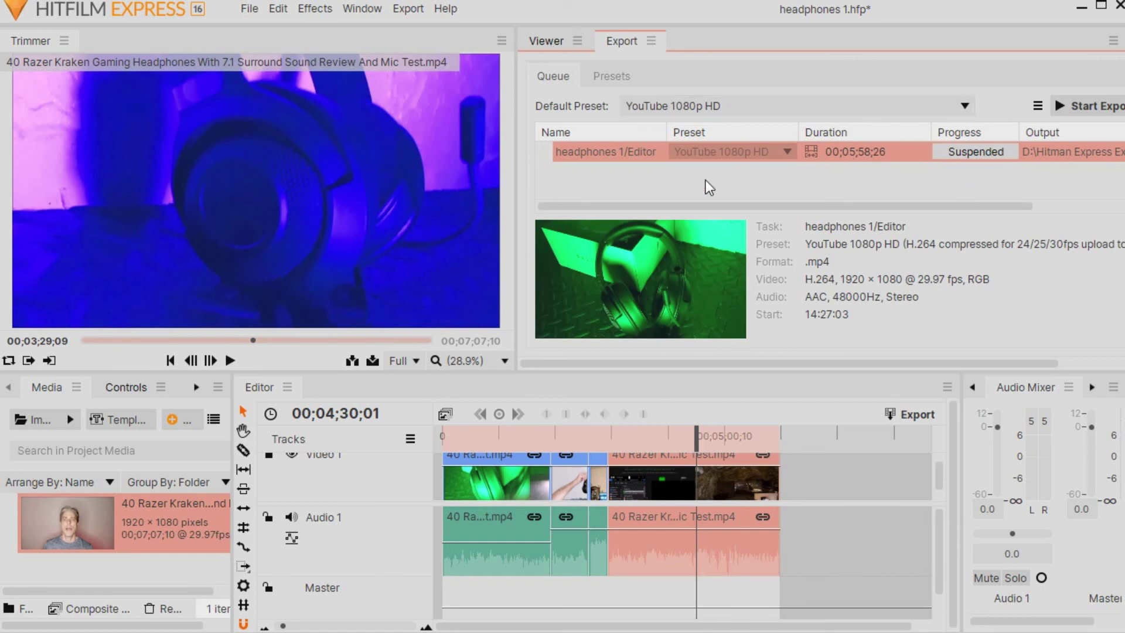
left_click(545, 41)
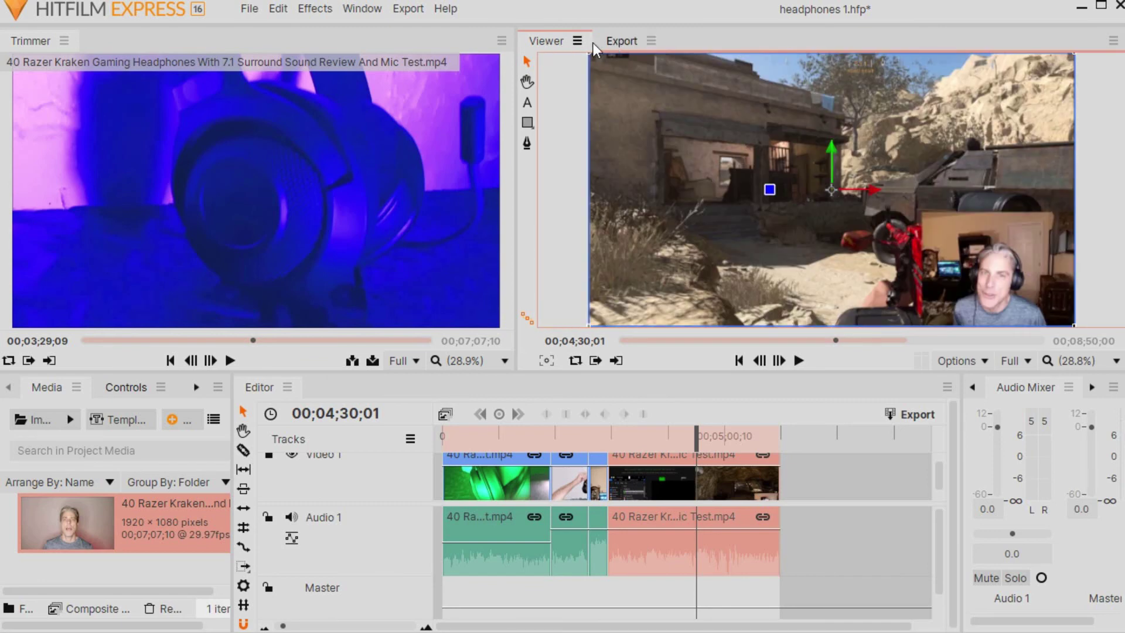
left_click(624, 41)
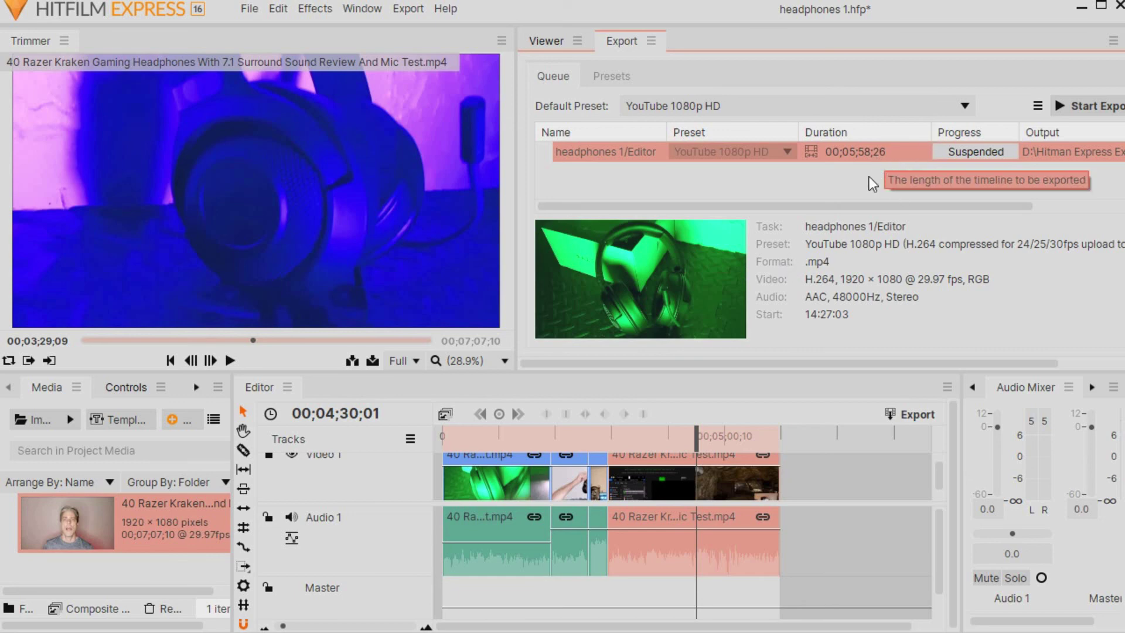
- Move the playhead to the end of the last section at 00;05;58;23 and apply Set To Contents to the timeline again
mouse_move(696, 436)
left_mouse_down()
mouse_move(779, 436)
mouse_move(730, 436)
mouse_move(755, 436)
left_mouse_up()
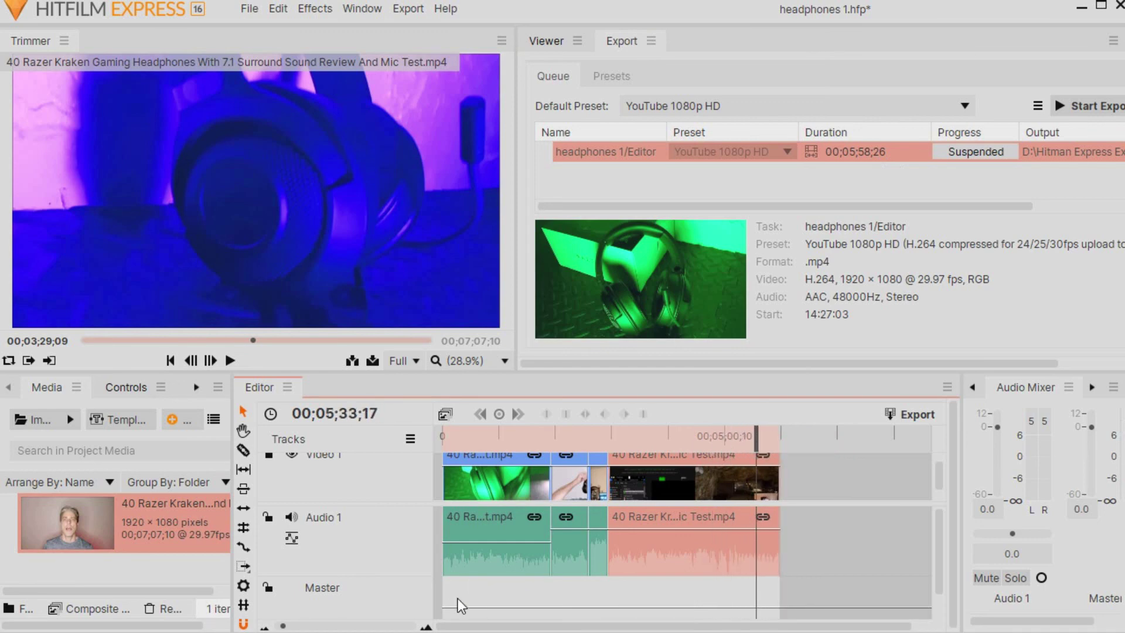
left_click(426, 626)
left_click_drag(705, 429, 713, 436)
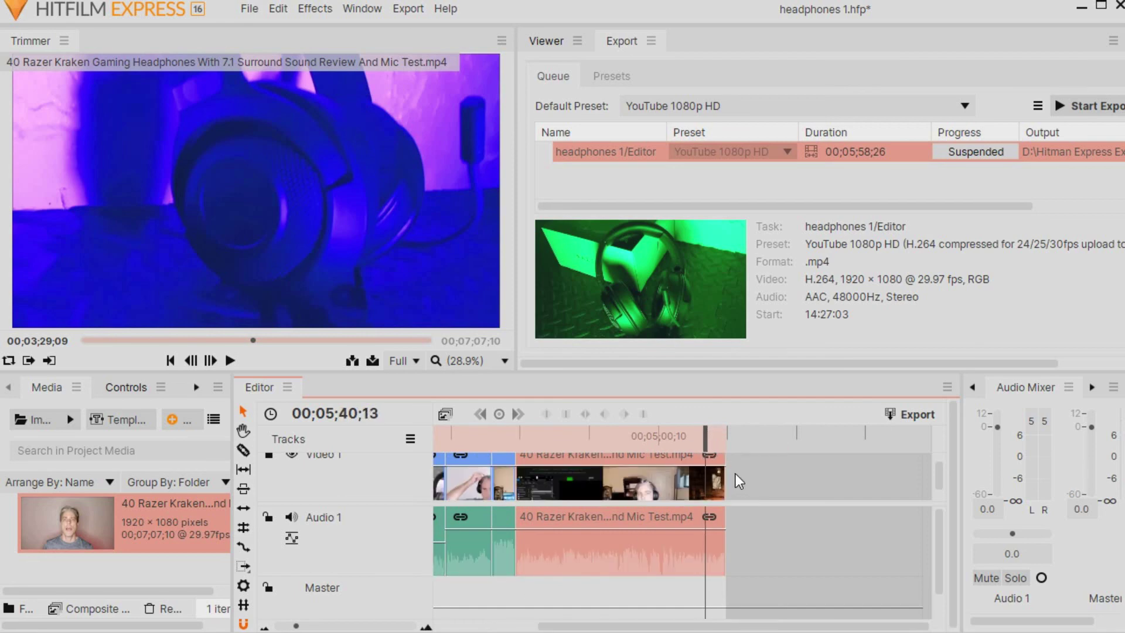
left_click(427, 626)
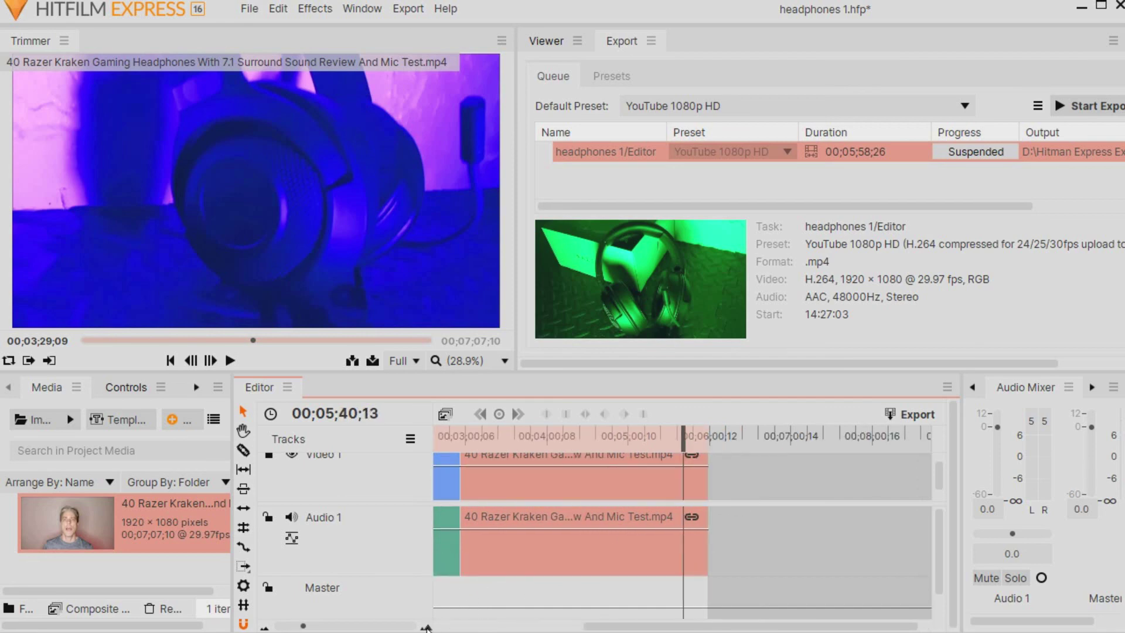
left_click_drag(684, 436, 715, 439)
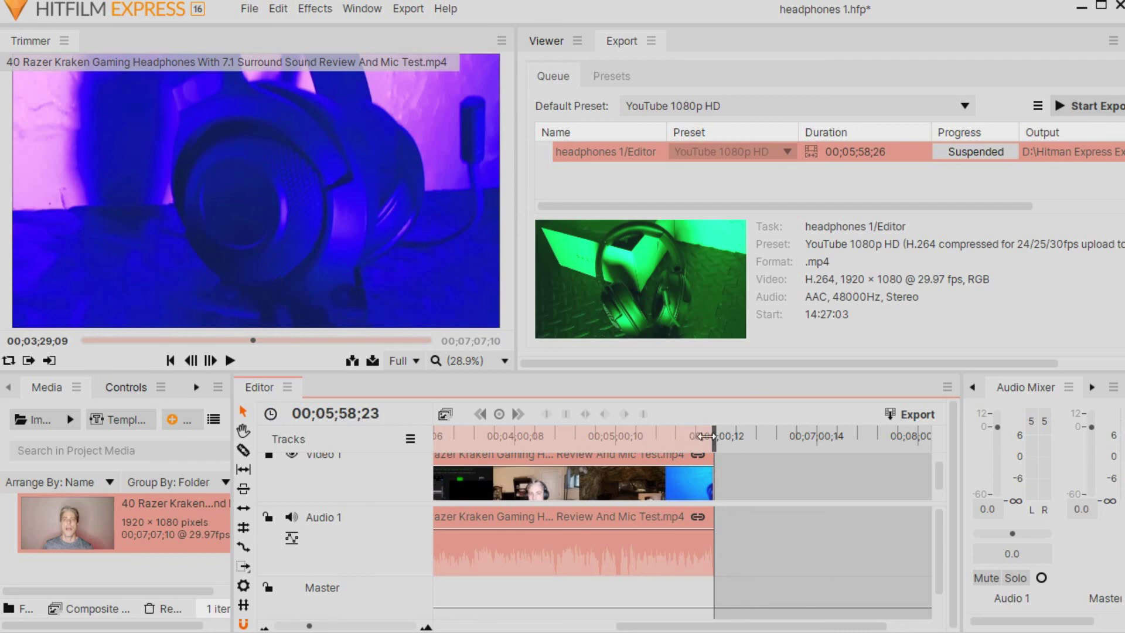
left_click_drag(714, 434, 714, 434)
scroll(463, 616, "up", 2)
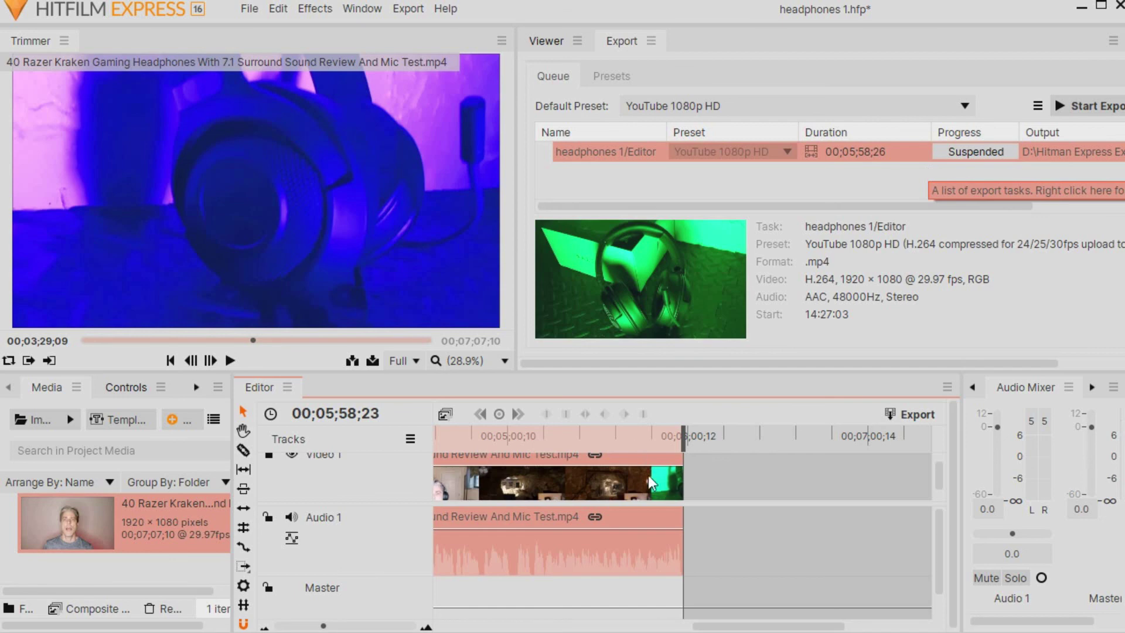
right_click(749, 488)
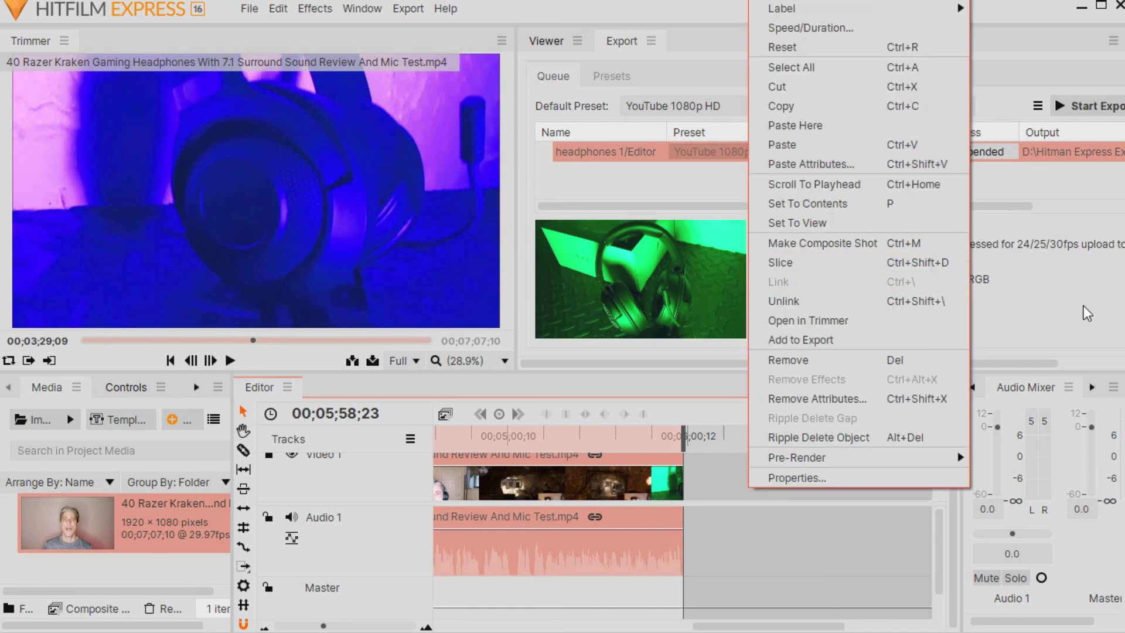
left_click(848, 205)
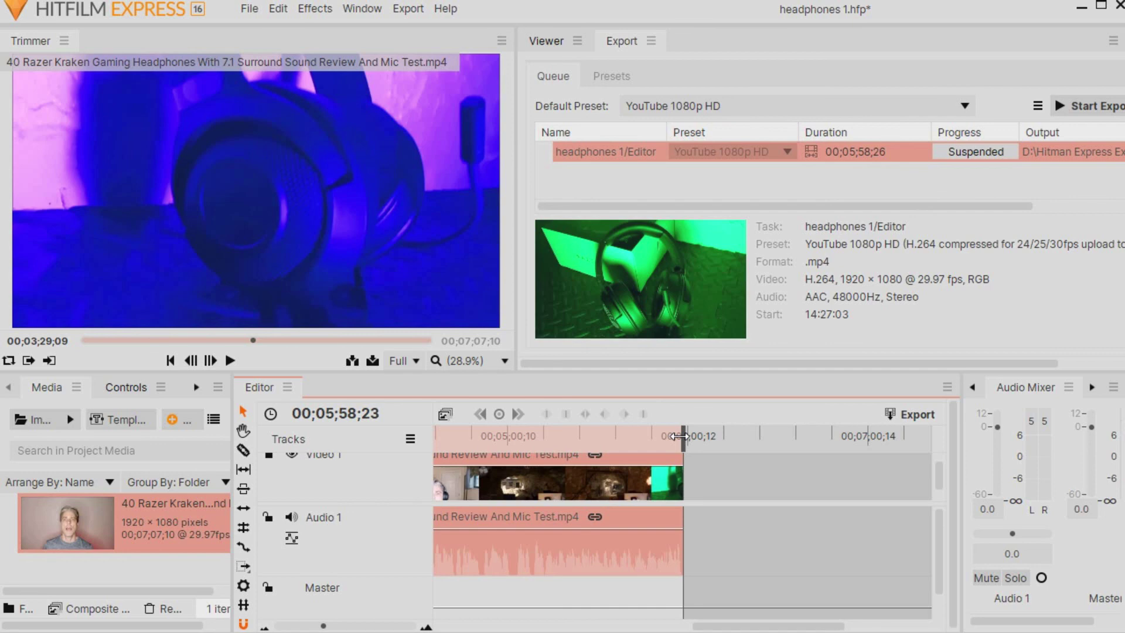
- Start the queued YouTube 1080p HD export and open the output folder of the finished video
left_click(1077, 103)
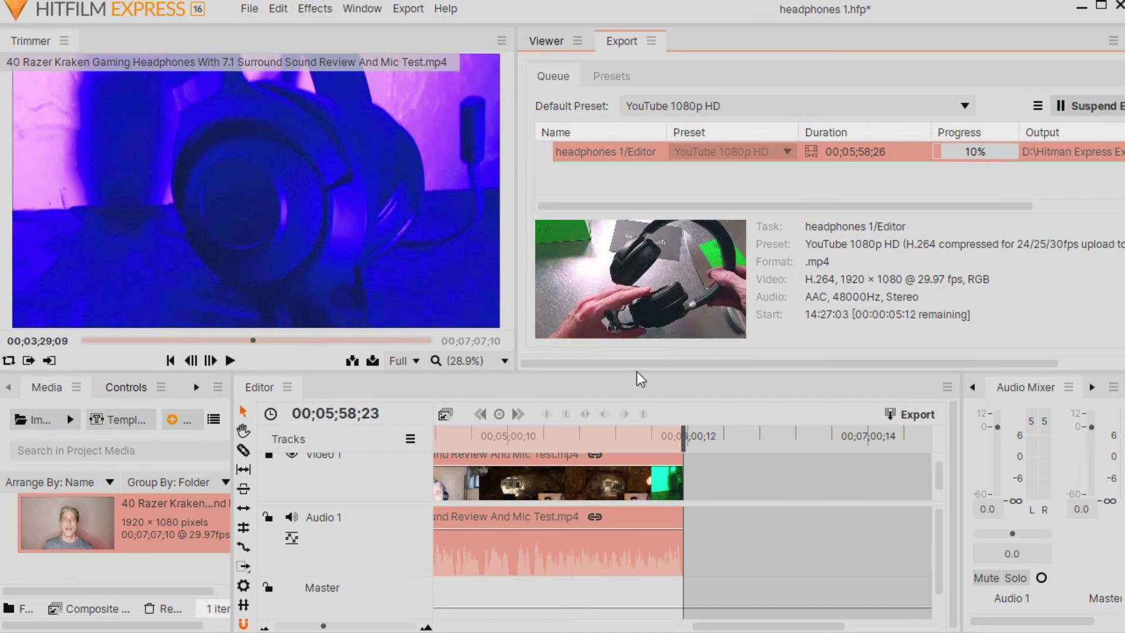
left_click_drag(682, 458, 674, 503)
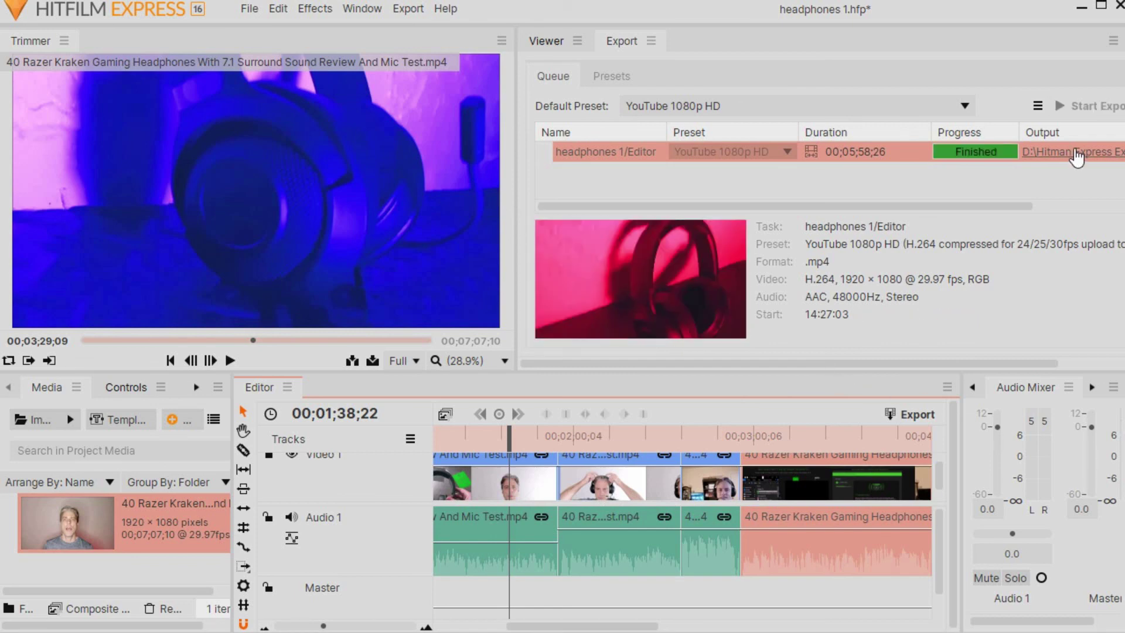
left_click(1077, 157)
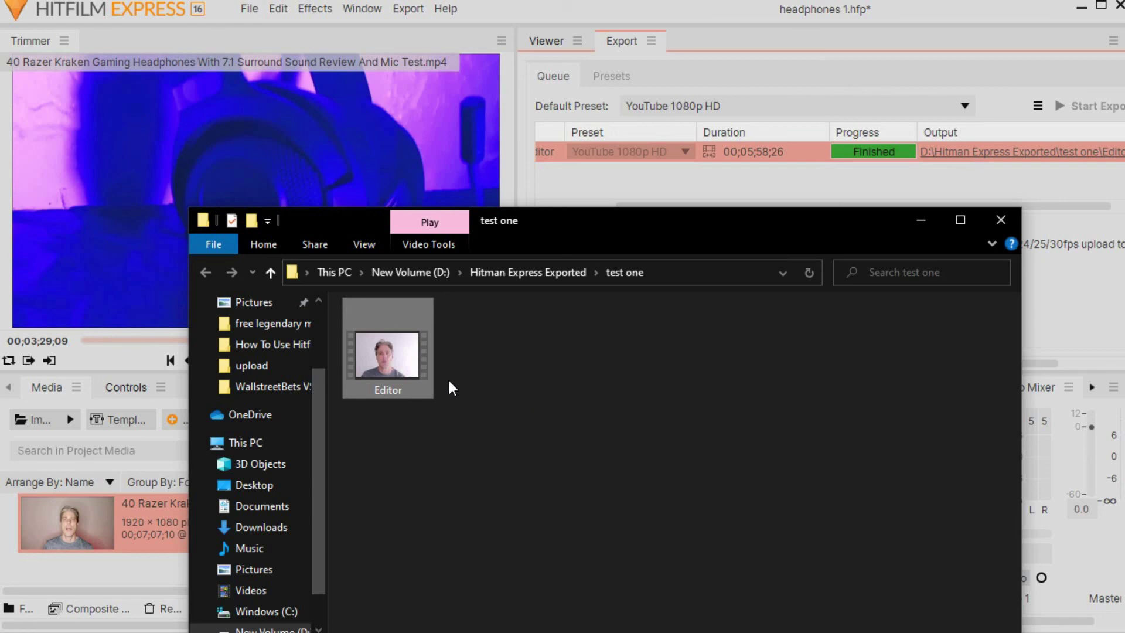
mouse_move(426, 382)
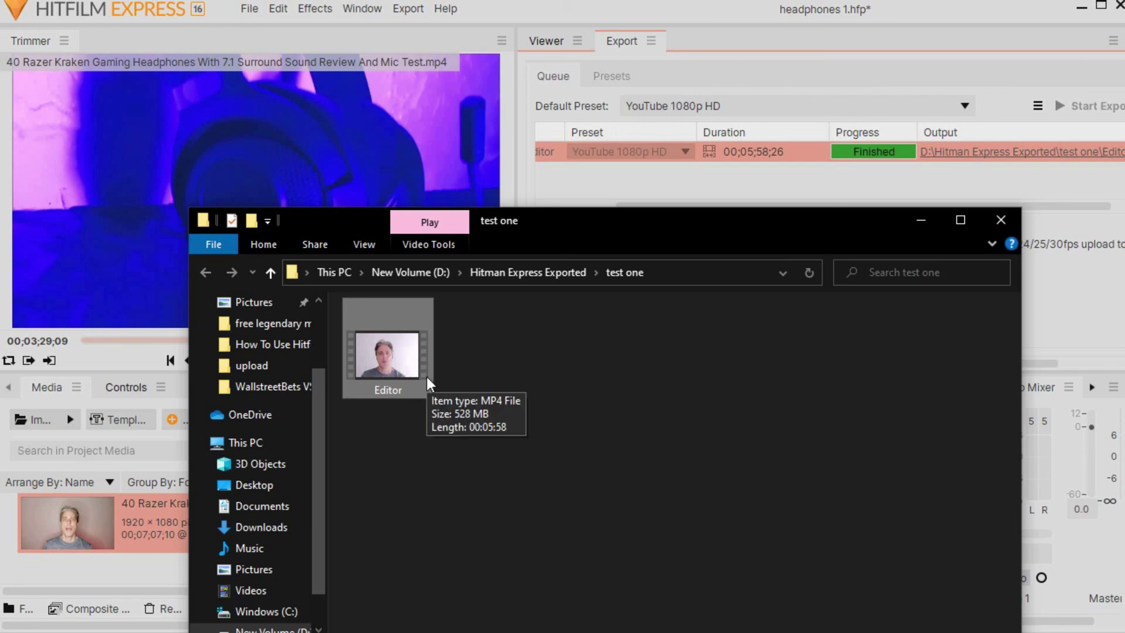